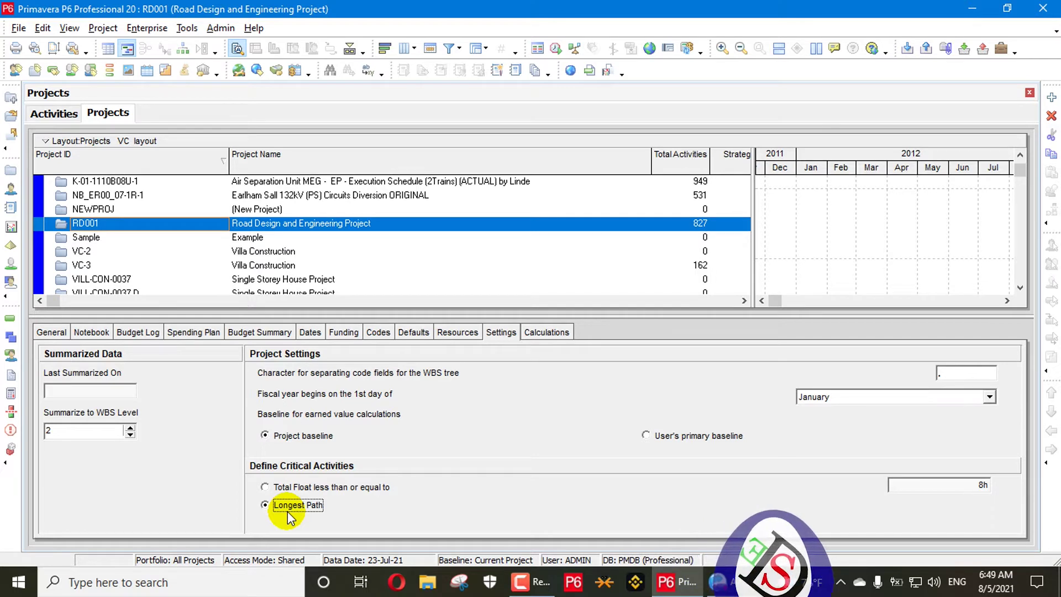
Define the Road Design and Engineering Project's critical activities by total float instead of longest path, and reschedule the project
{"action": "left_click", "coordinate": [275, 487]}
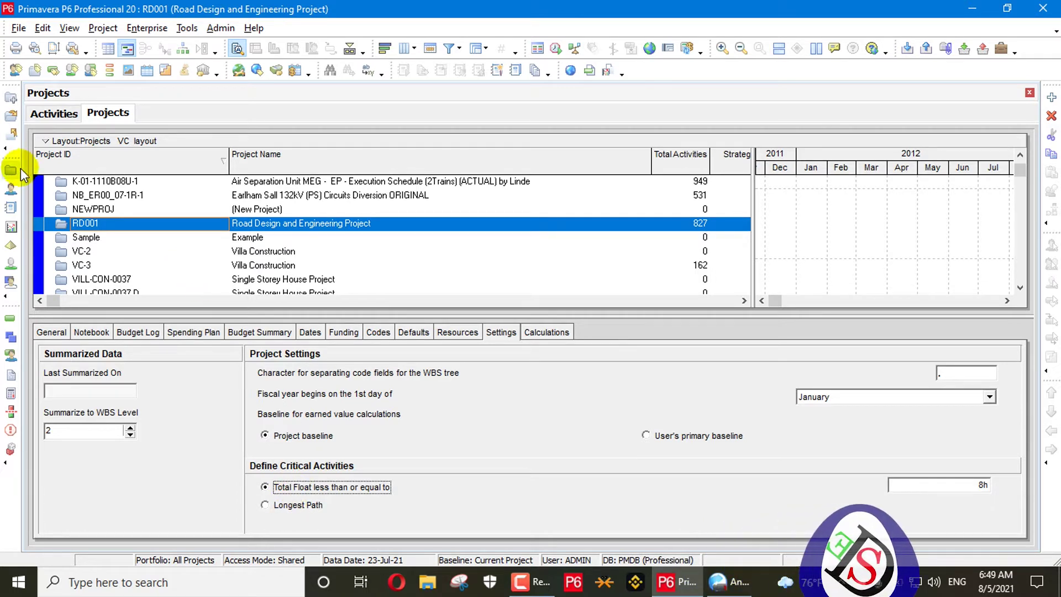
{"action": "left_click", "coordinate": [70, 112]}
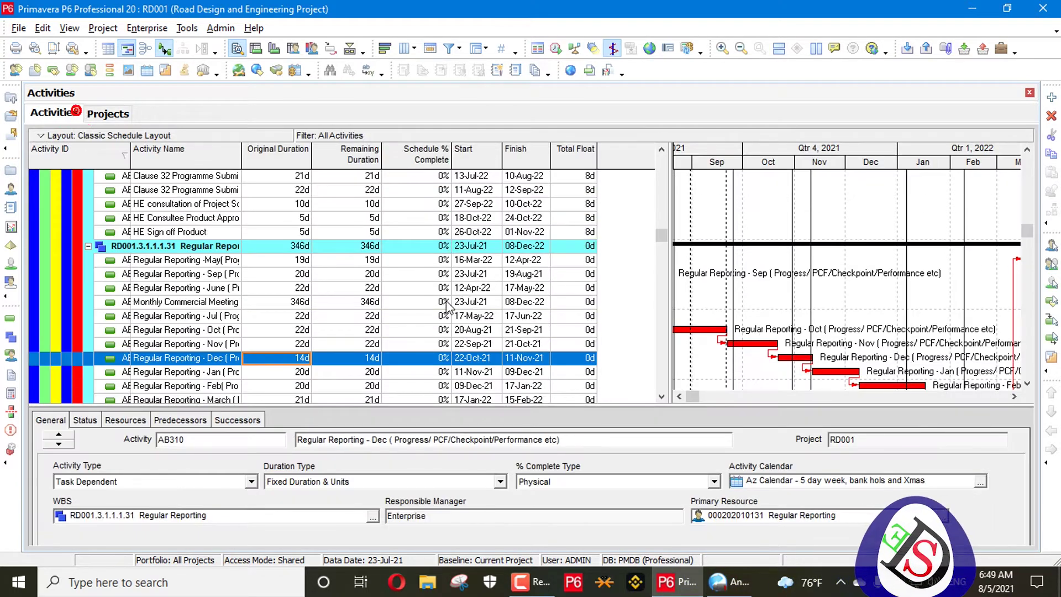
{"action": "left_click", "coordinate": [561, 49]}
{"action": "left_click", "coordinate": [731, 300]}
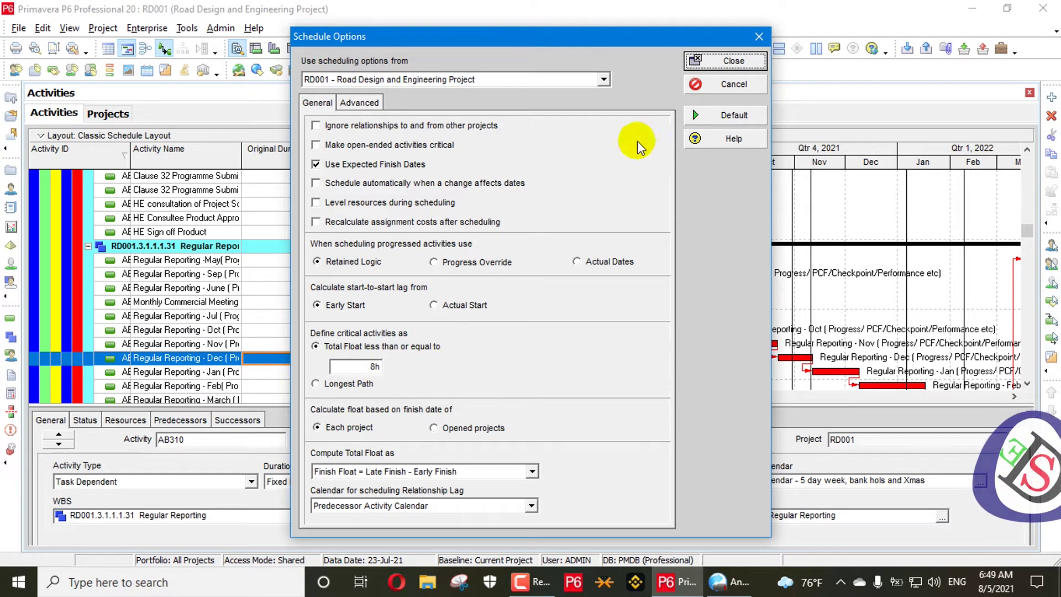
{"action": "left_click", "coordinate": [712, 61]}
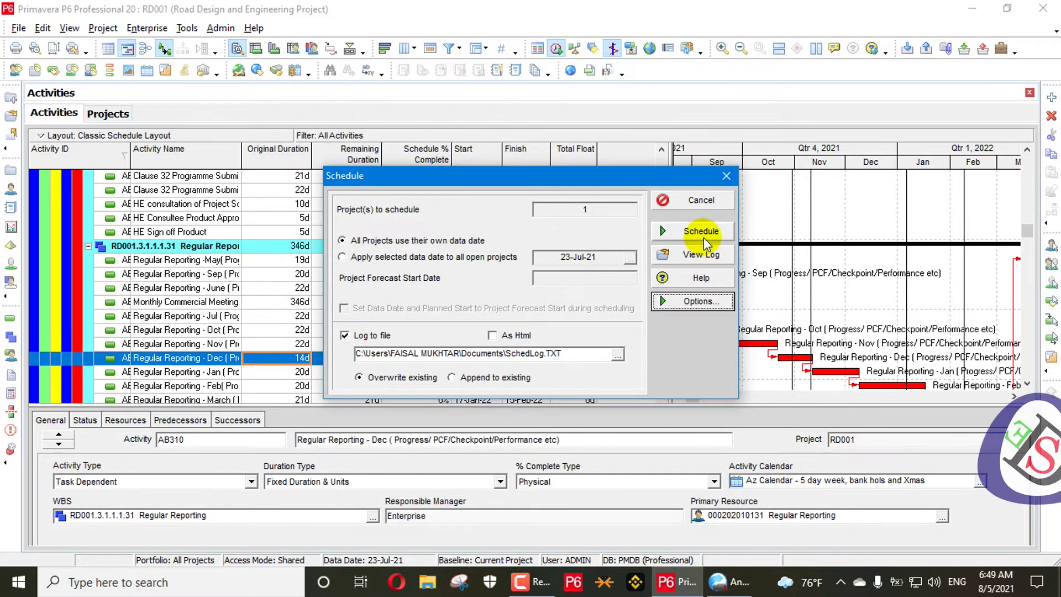
{"action": "left_click", "coordinate": [701, 232]}
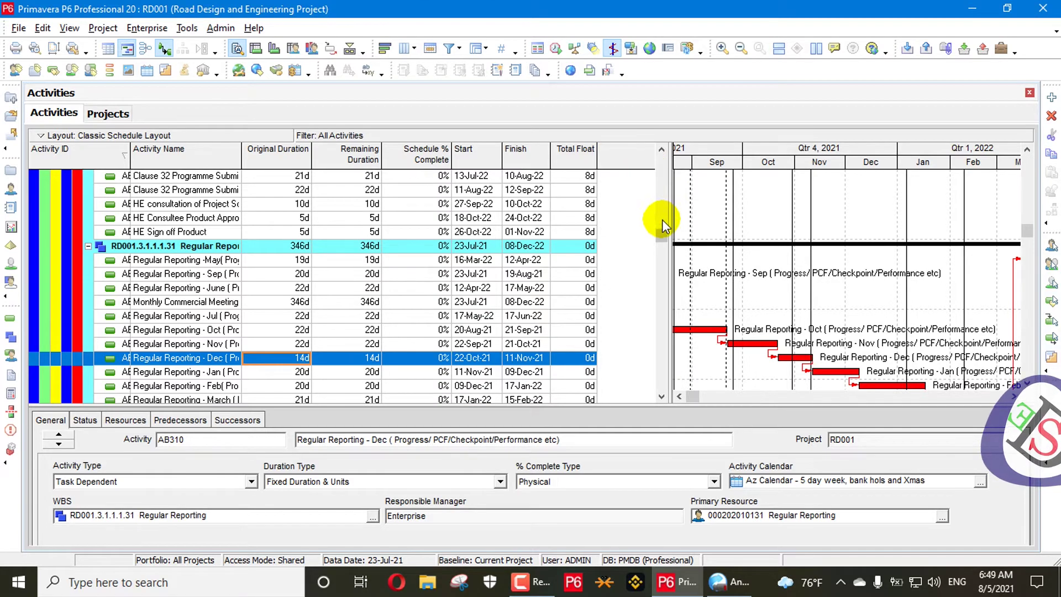
Open the activity table's column settings and search the available columns for "count"
{"action": "left_click_drag", "start_coordinate": [661, 220], "coordinate": [662, 166]}
{"action": "right_click", "coordinate": [622, 146]}
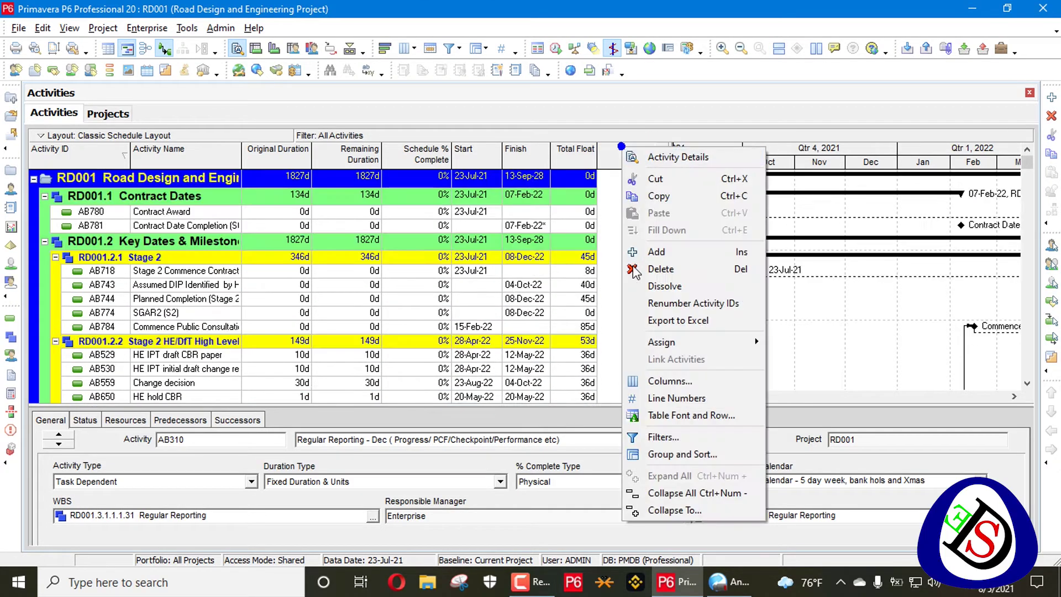
{"action": "left_click", "coordinate": [669, 381]}
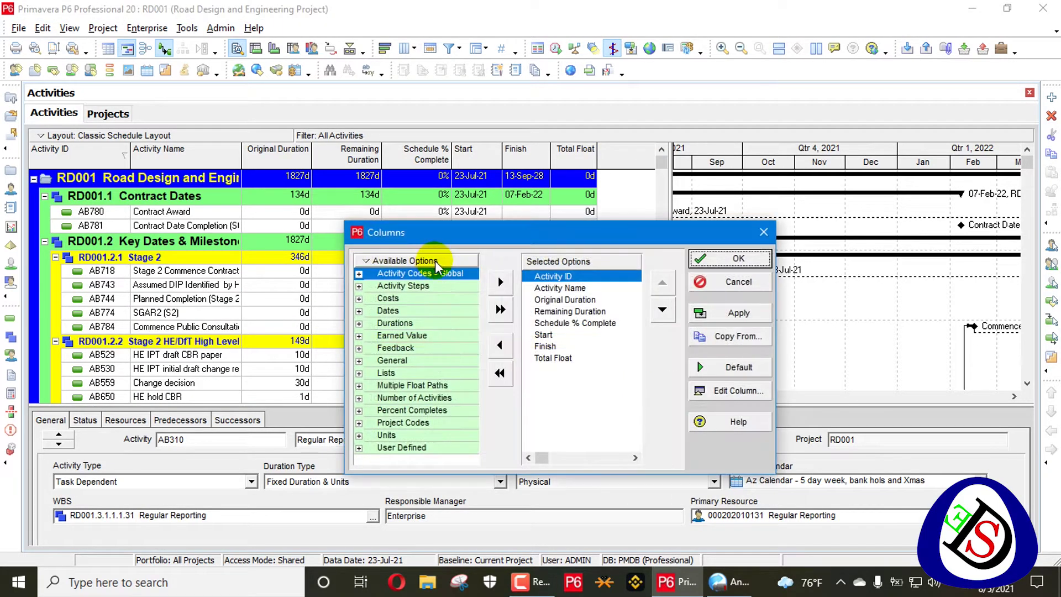
{"action": "right_click", "coordinate": [437, 271]}
{"action": "left_click", "coordinate": [469, 274]}
{"action": "type", "text": "ac"}
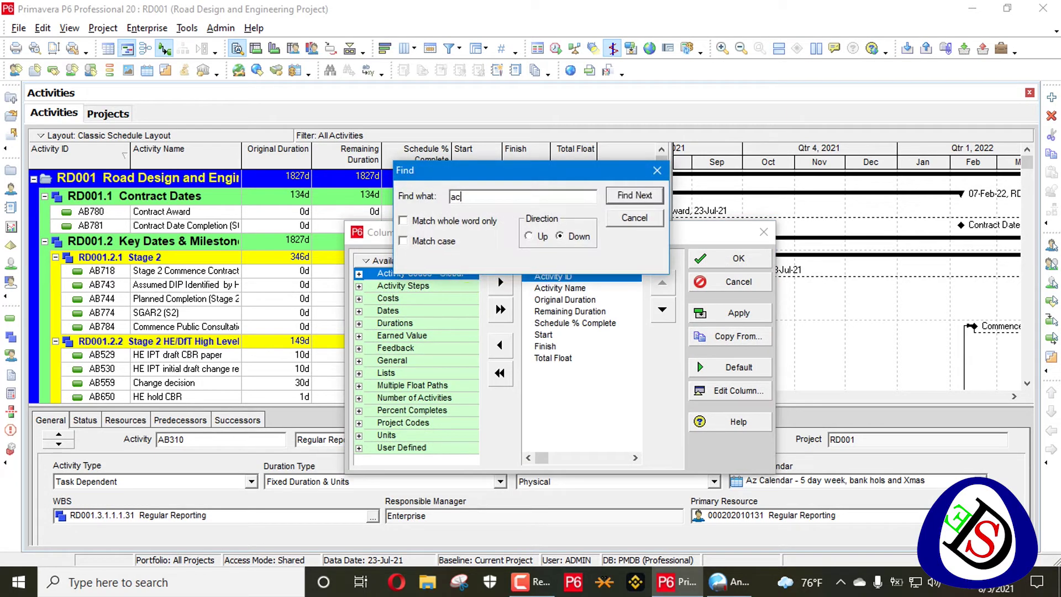
{"action": "type", "text": "tivty"}
{"action": "key", "text": "Return"}
{"action": "left_click", "coordinate": [468, 301]}
{"action": "type", "text": "count"}
{"action": "key", "text": "Return"}
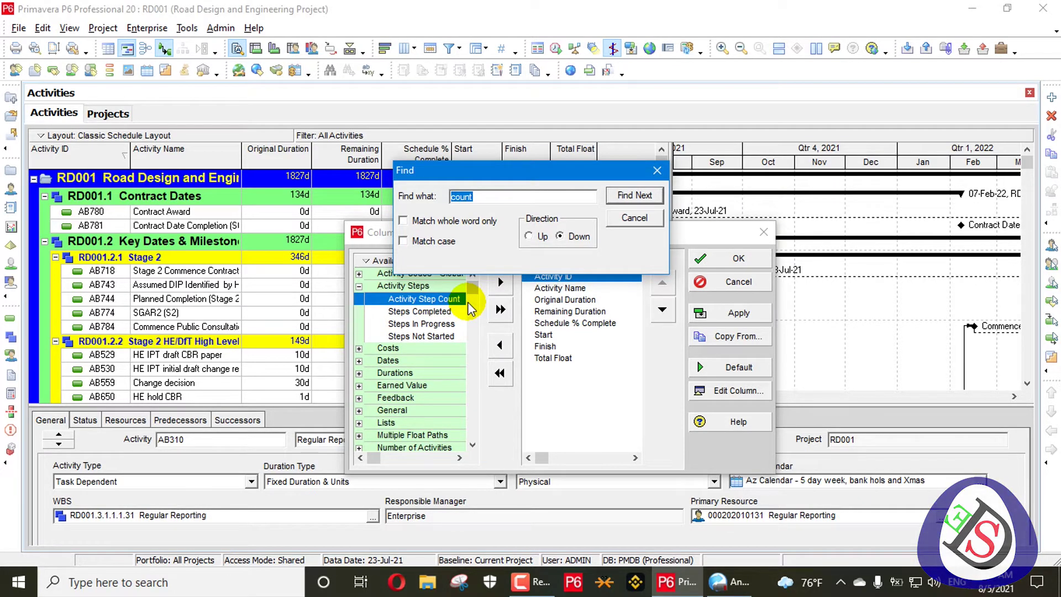
Find the Activity Count column under Number of Activities and add it to the selected columns
{"action": "left_click", "coordinate": [620, 191]}
{"action": "left_click", "coordinate": [633, 200]}
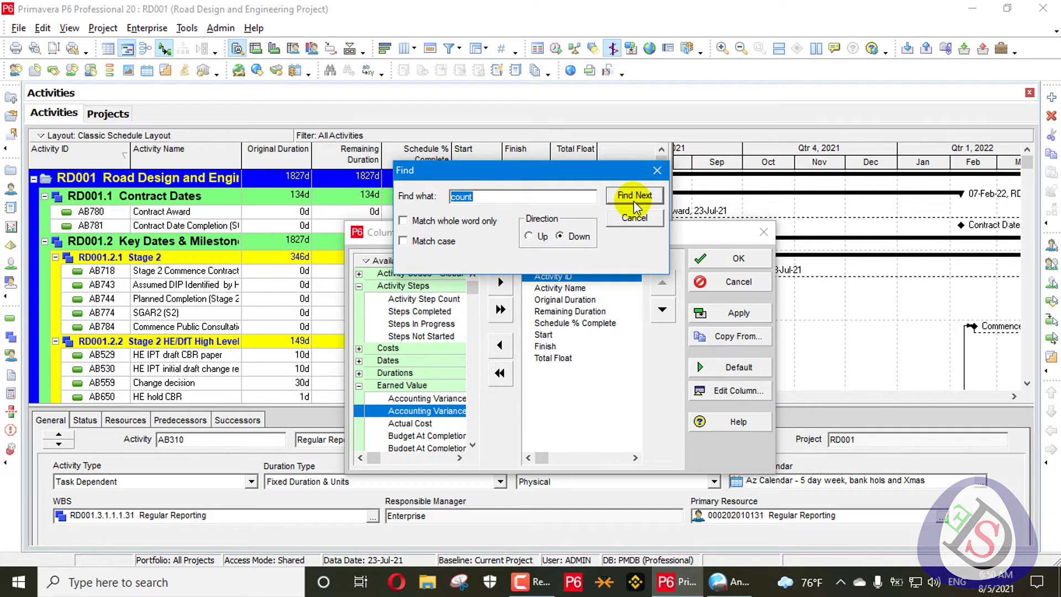
{"action": "left_click", "coordinate": [636, 205]}
{"action": "left_click", "coordinate": [634, 203]}
{"action": "left_click", "coordinate": [633, 202]}
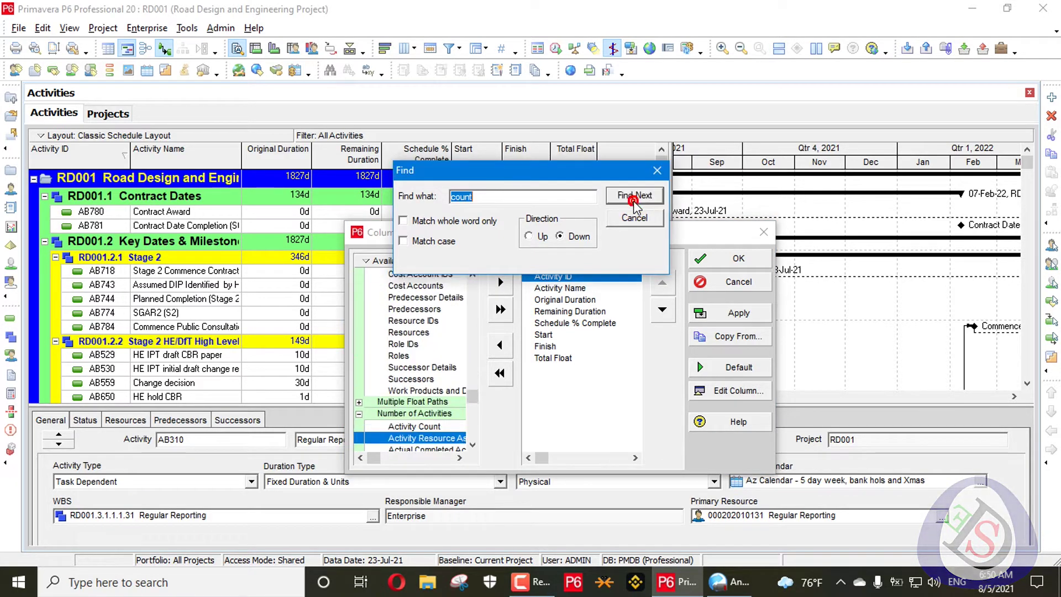
{"action": "left_click", "coordinate": [426, 427]}
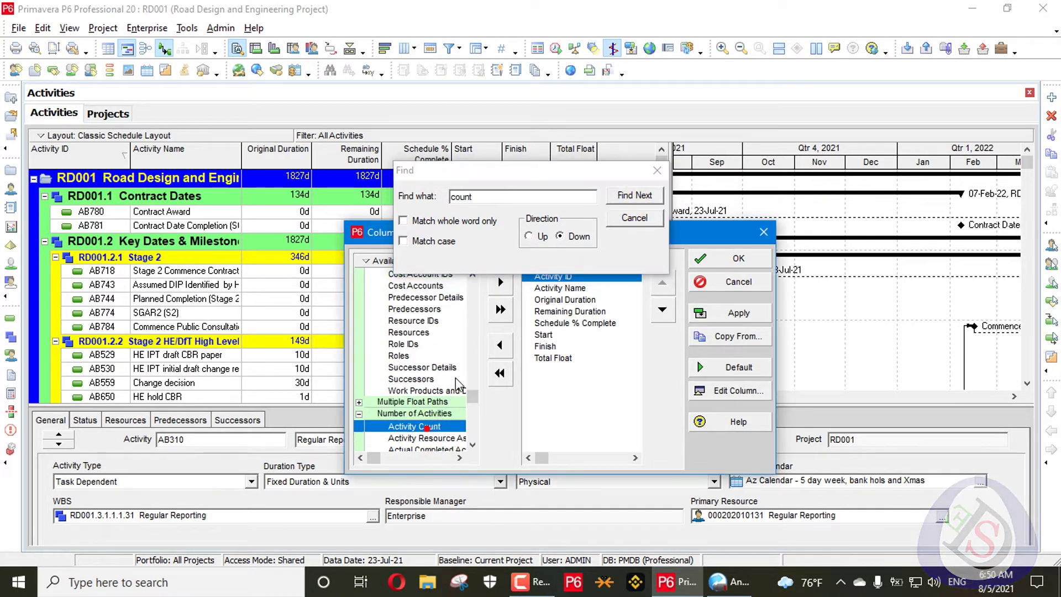
{"action": "left_click", "coordinate": [501, 311]}
Move Activity Count to the end of the selected columns, below Total Float
{"action": "left_click", "coordinate": [662, 311]}
{"action": "left_click", "coordinate": [662, 310]}
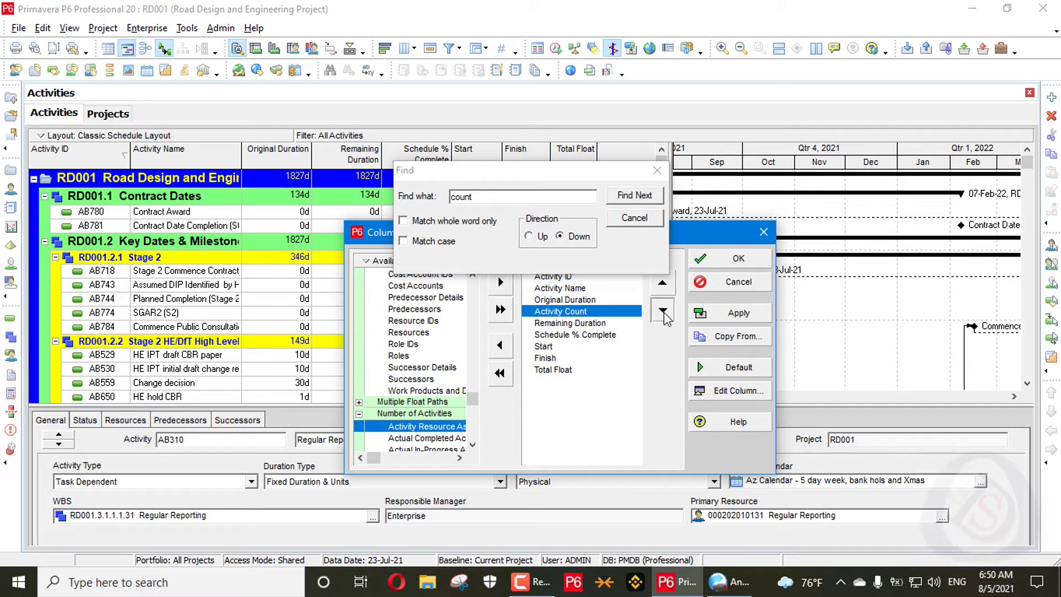
{"action": "left_click", "coordinate": [662, 311]}
{"action": "left_click", "coordinate": [662, 310]}
{"action": "left_click", "coordinate": [662, 310]}
{"action": "left_click", "coordinate": [662, 310]}
{"action": "left_click", "coordinate": [662, 310]}
Remove the Remaining Duration column from the activity table and apply the column changes
{"action": "left_click", "coordinate": [580, 311]}
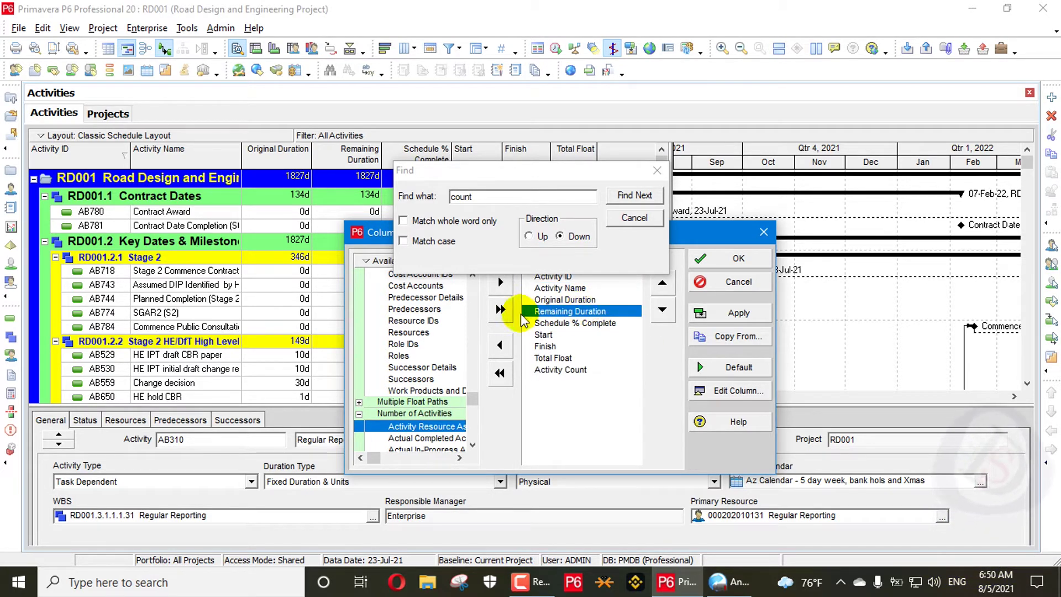
{"action": "left_click", "coordinate": [500, 345]}
{"action": "left_click", "coordinate": [739, 313]}
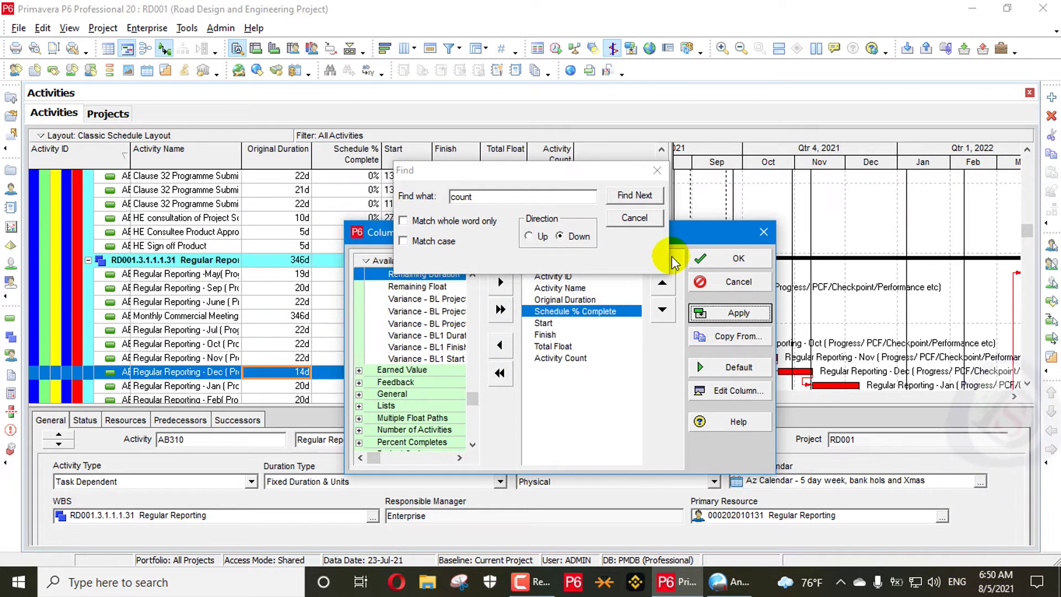
{"action": "left_click", "coordinate": [657, 170]}
{"action": "left_click", "coordinate": [656, 170]}
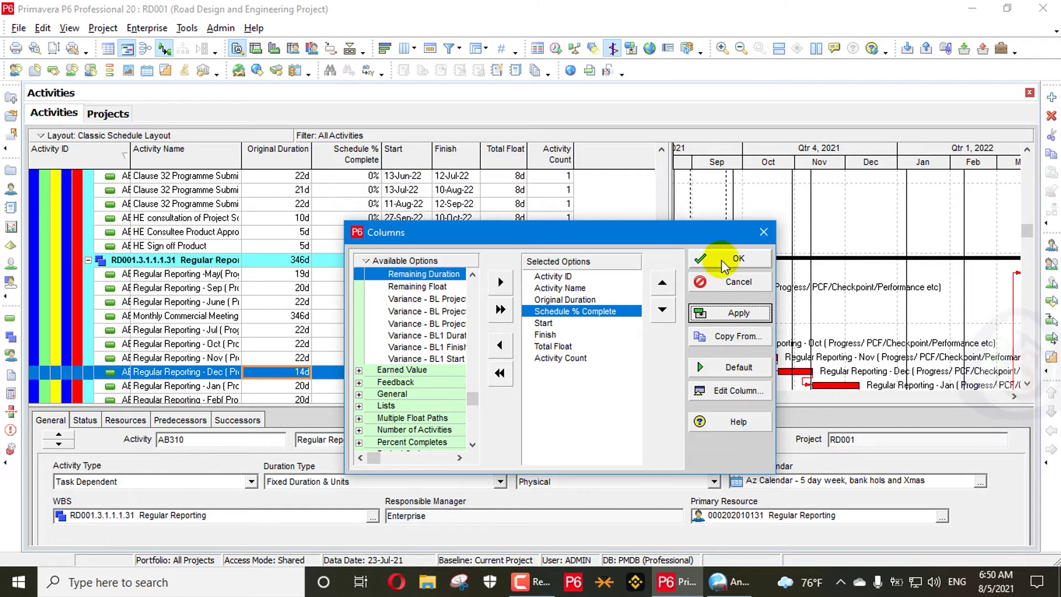
{"action": "left_click", "coordinate": [724, 267]}
Remove the WBS grouping from the activity table and show grand totals instead
{"action": "left_click_drag", "start_coordinate": [663, 241], "coordinate": [664, 156]}
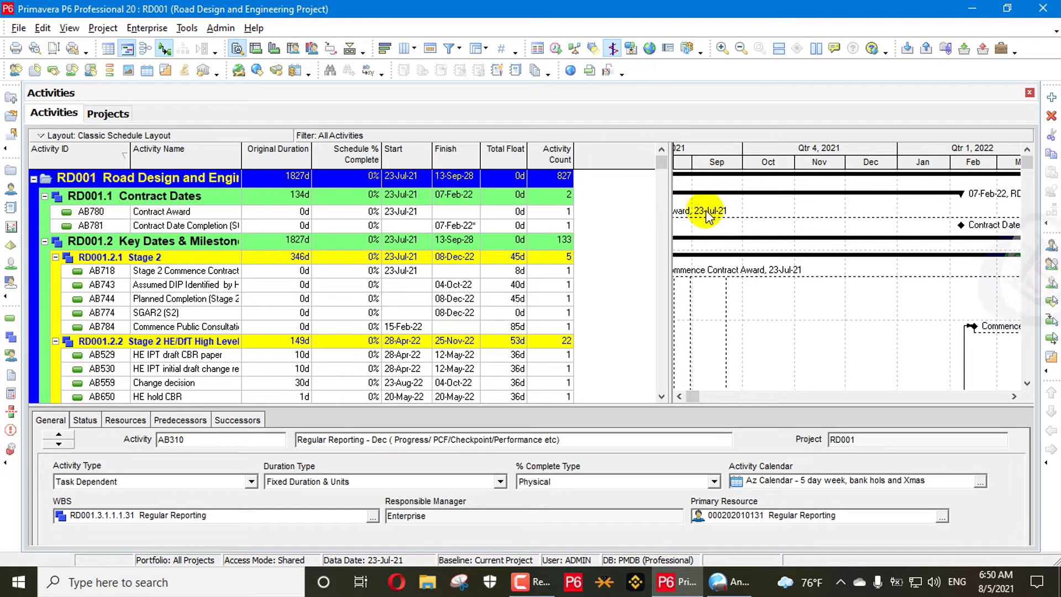
{"action": "right_click", "coordinate": [603, 157]}
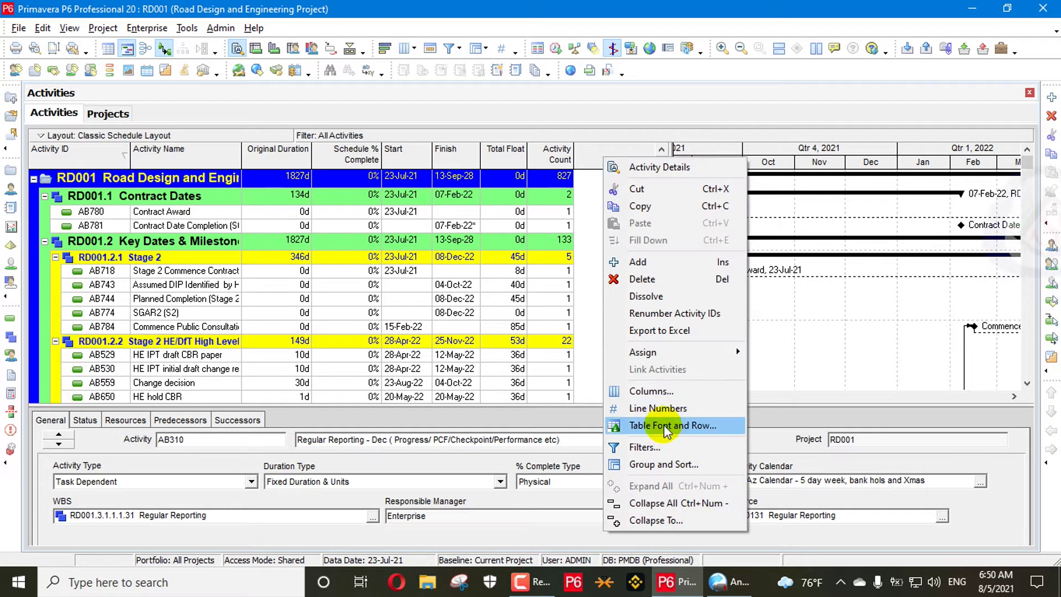
{"action": "left_click", "coordinate": [669, 464]}
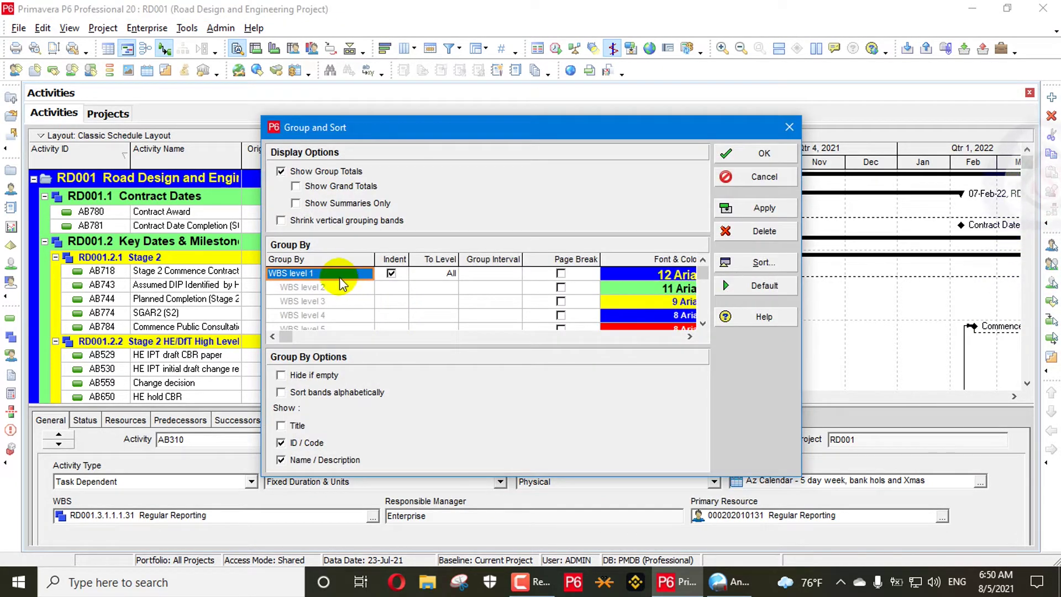
{"action": "left_click", "coordinate": [341, 279]}
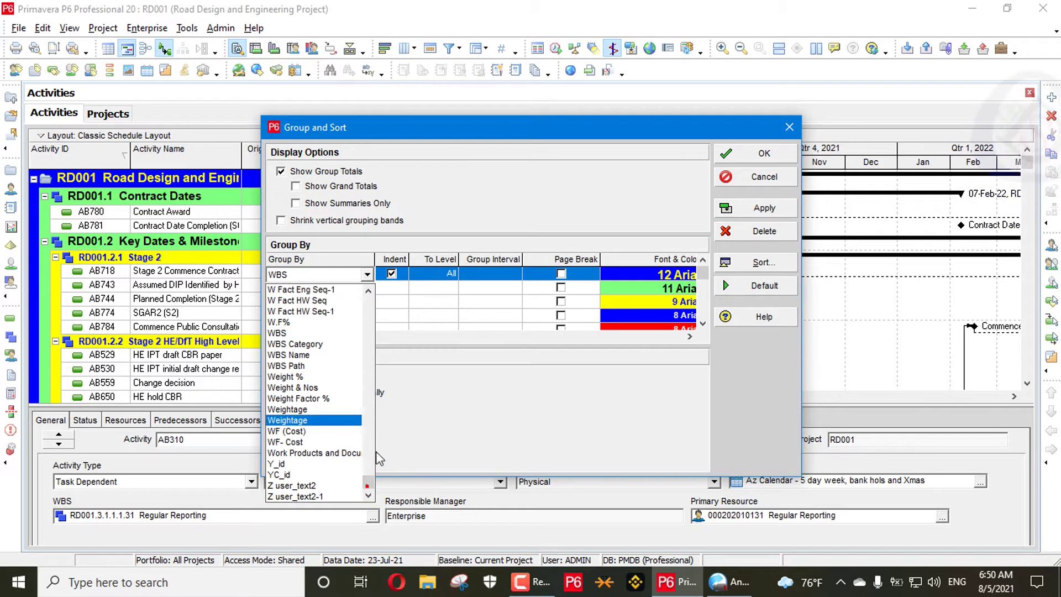
{"action": "left_click_drag", "start_coordinate": [367, 485], "coordinate": [368, 300]}
{"action": "left_click", "coordinate": [288, 387]}
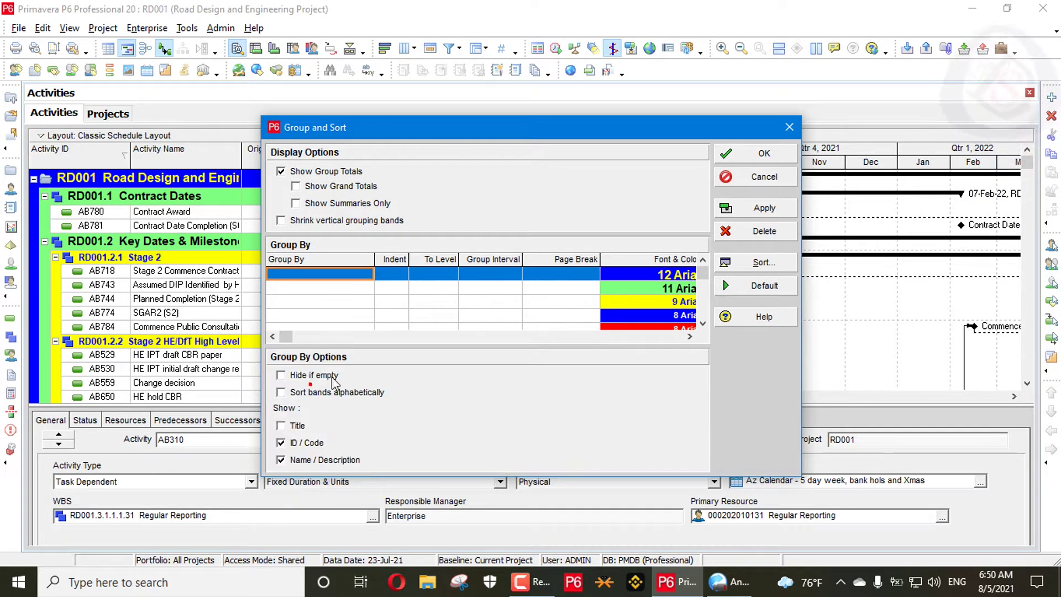
{"action": "left_click", "coordinate": [764, 202]}
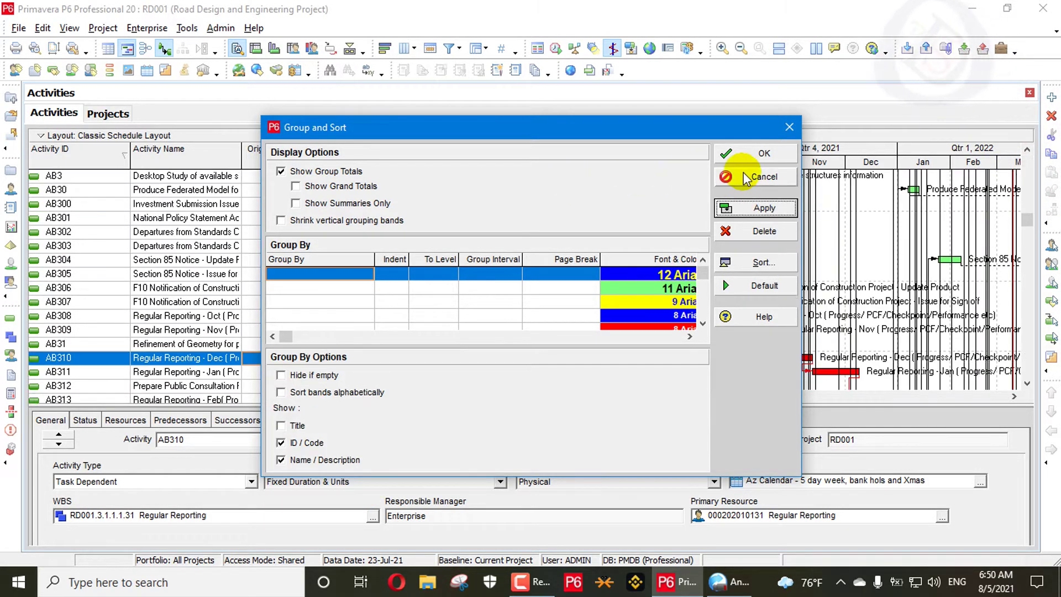
{"action": "left_click", "coordinate": [358, 186]}
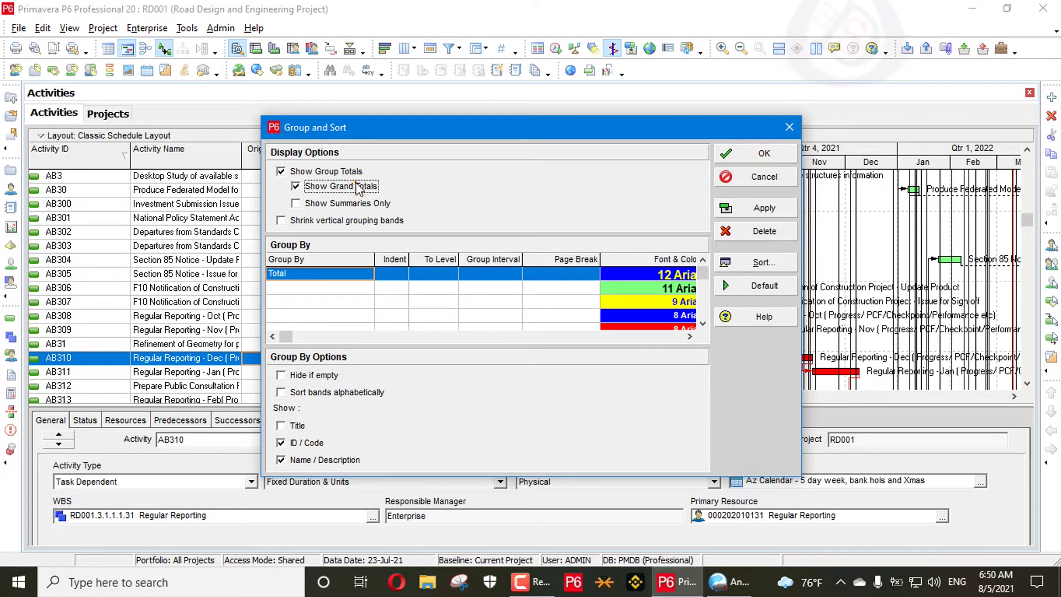
{"action": "left_click", "coordinate": [771, 154]}
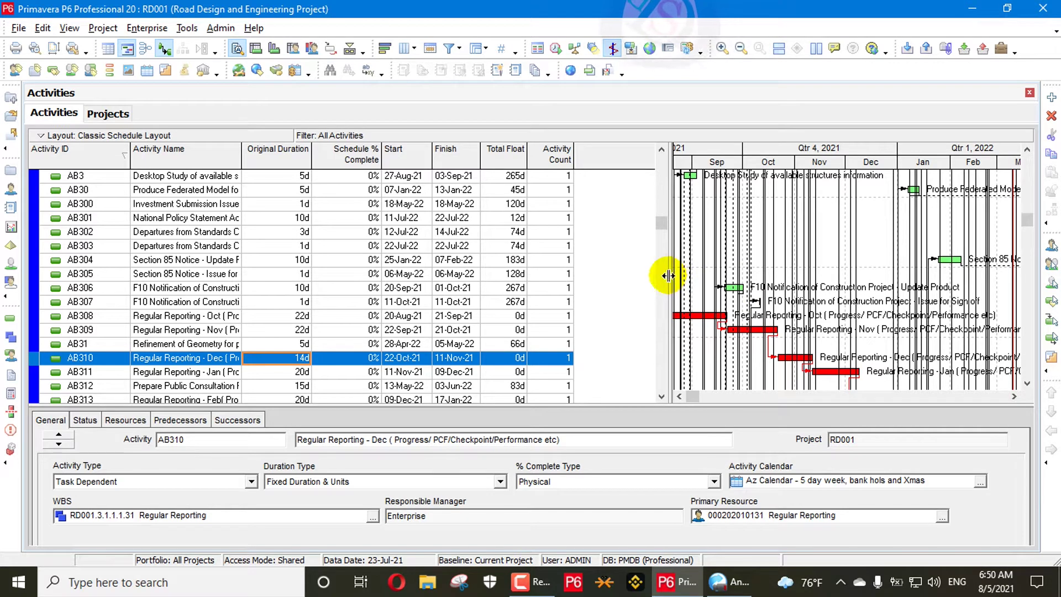
Widen the Gantt chart area and sort the activities by start date
{"action": "left_click_drag", "start_coordinate": [668, 275], "coordinate": [602, 275]}
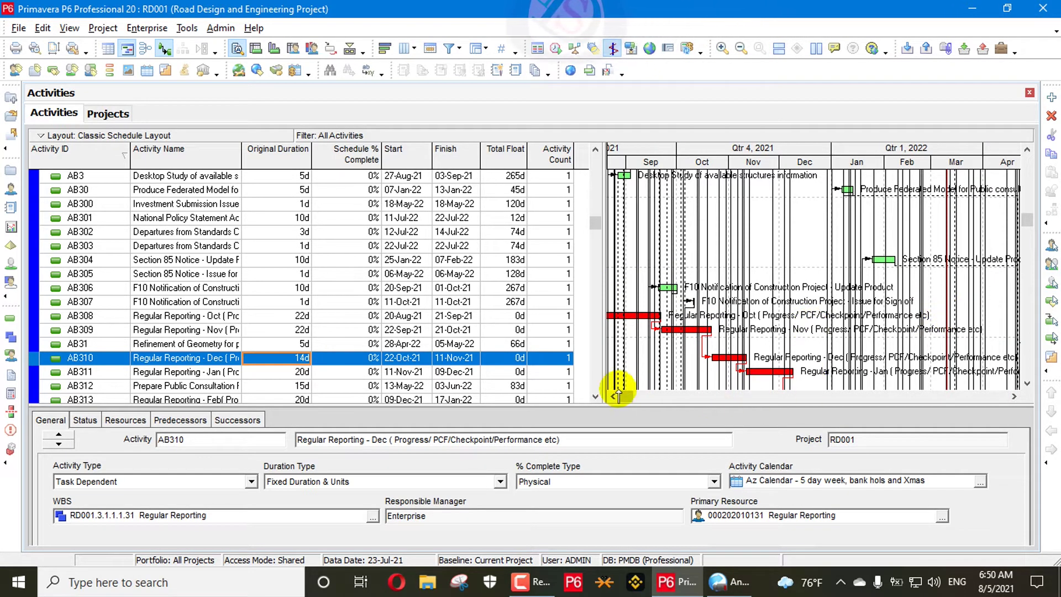
{"action": "left_click", "coordinate": [617, 395]}
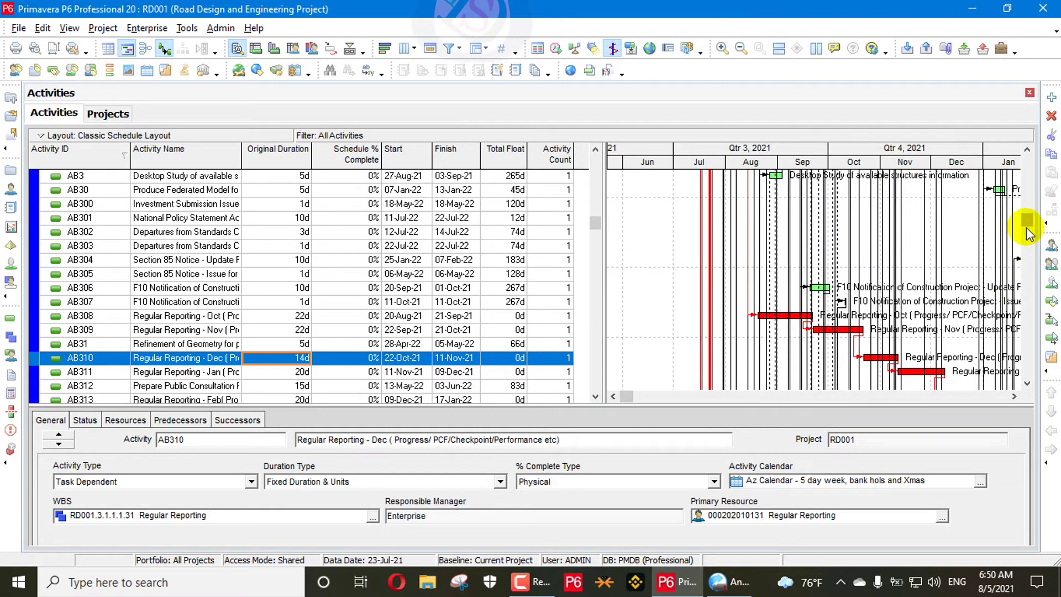
{"action": "left_click_drag", "start_coordinate": [1028, 232], "coordinate": [1034, 142]}
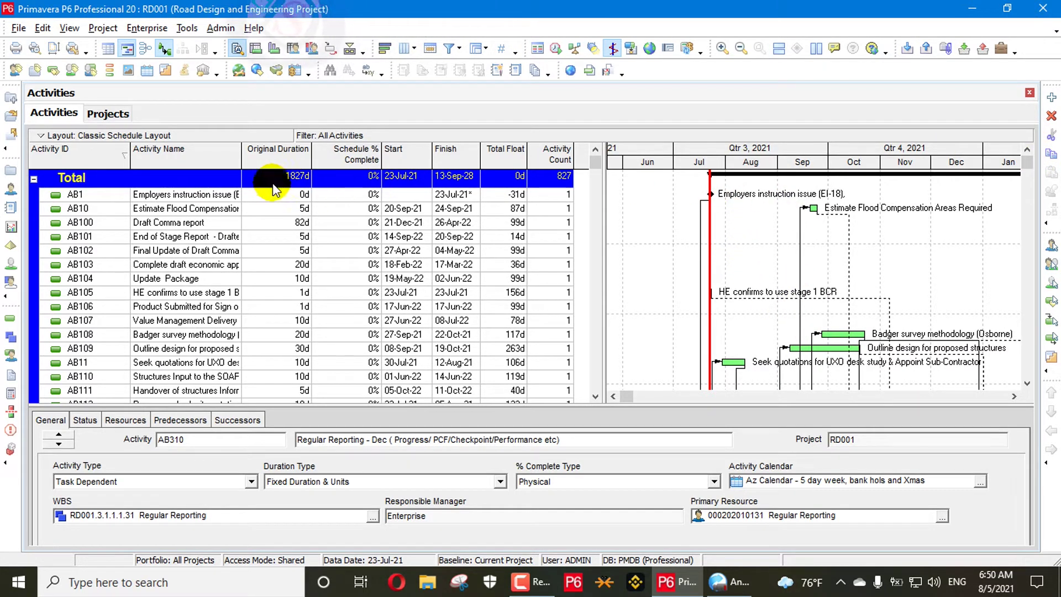
{"action": "left_click", "coordinate": [428, 158]}
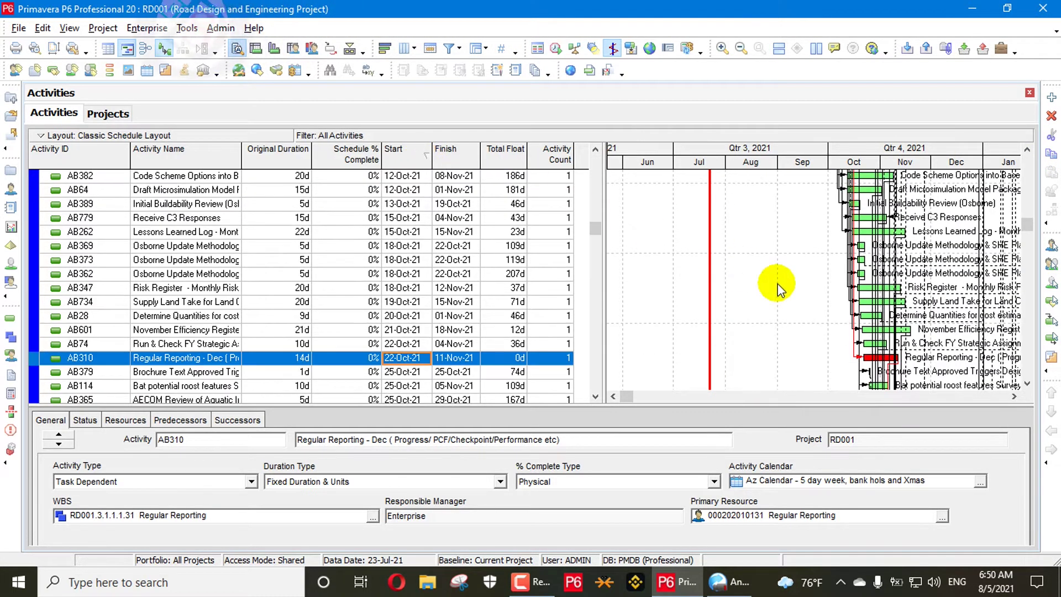
{"action": "left_click_drag", "start_coordinate": [1029, 227], "coordinate": [1027, 166]}
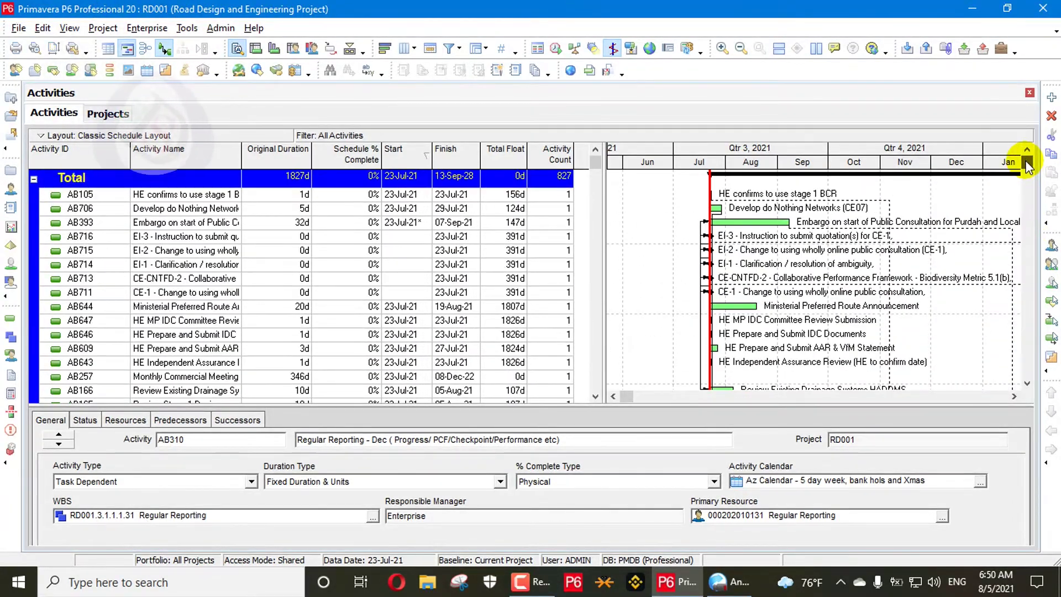
Filter the activity table with the default Critical filter, replacing the activities shown in the layout
{"action": "right_click", "coordinate": [522, 157]}
{"action": "left_click", "coordinate": [564, 446]}
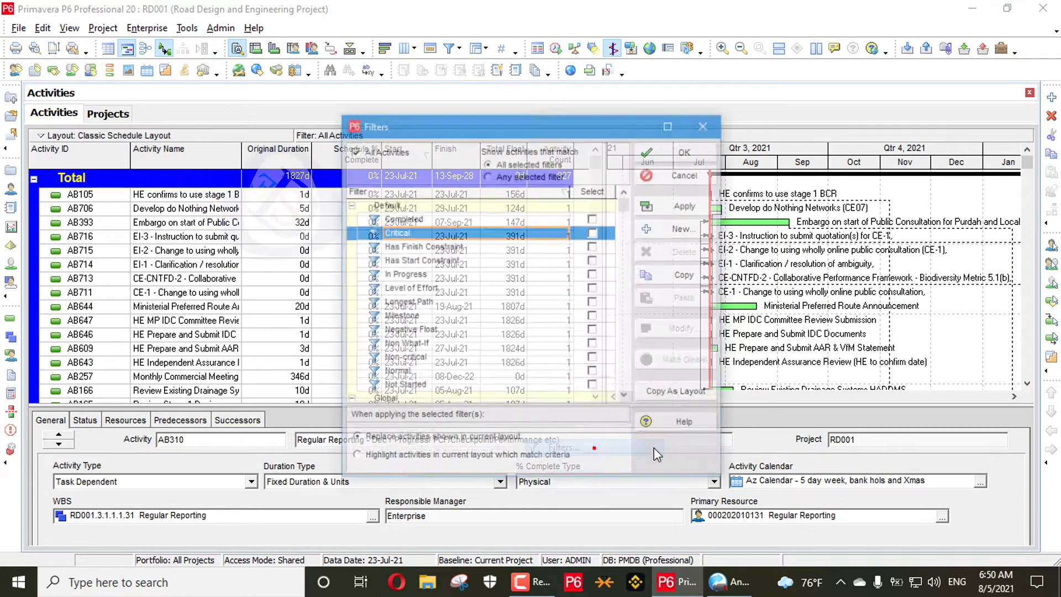
{"action": "left_click", "coordinate": [593, 232]}
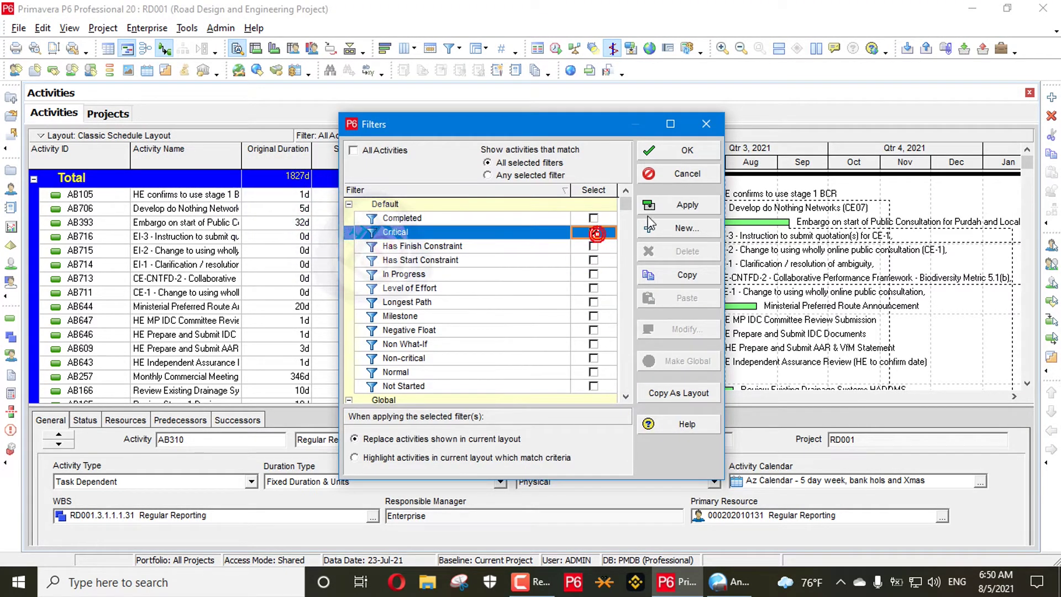
{"action": "left_click", "coordinate": [668, 207]}
{"action": "left_click", "coordinate": [682, 151]}
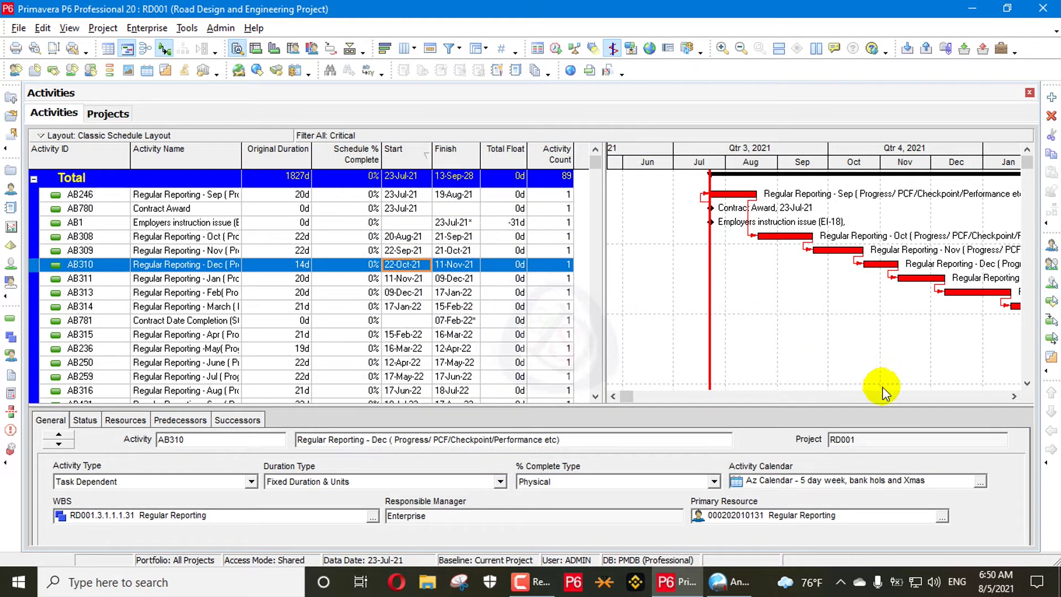
Examine the chain of critical activities in the table and along the Gantt chart timeline
{"action": "left_click", "coordinate": [1014, 396]}
{"action": "left_click_drag", "start_coordinate": [1013, 397], "coordinate": [1015, 396]}
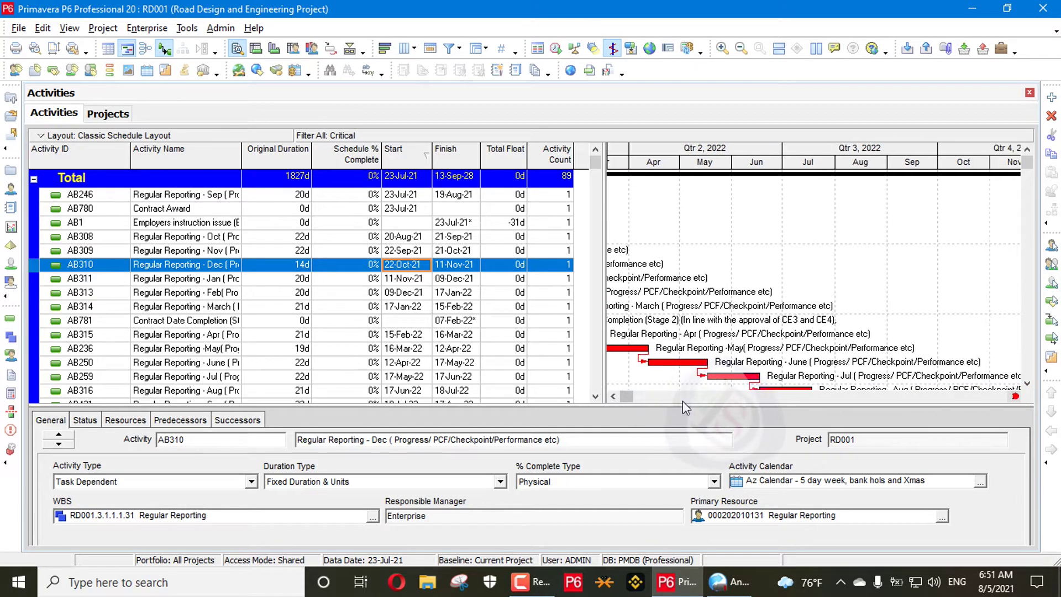
{"action": "left_click", "coordinate": [611, 395]}
{"action": "left_click_drag", "start_coordinate": [610, 394], "coordinate": [609, 394]}
{"action": "scroll", "coordinate": [751, 221], "scroll_direction": "down", "scroll_amount": 4}
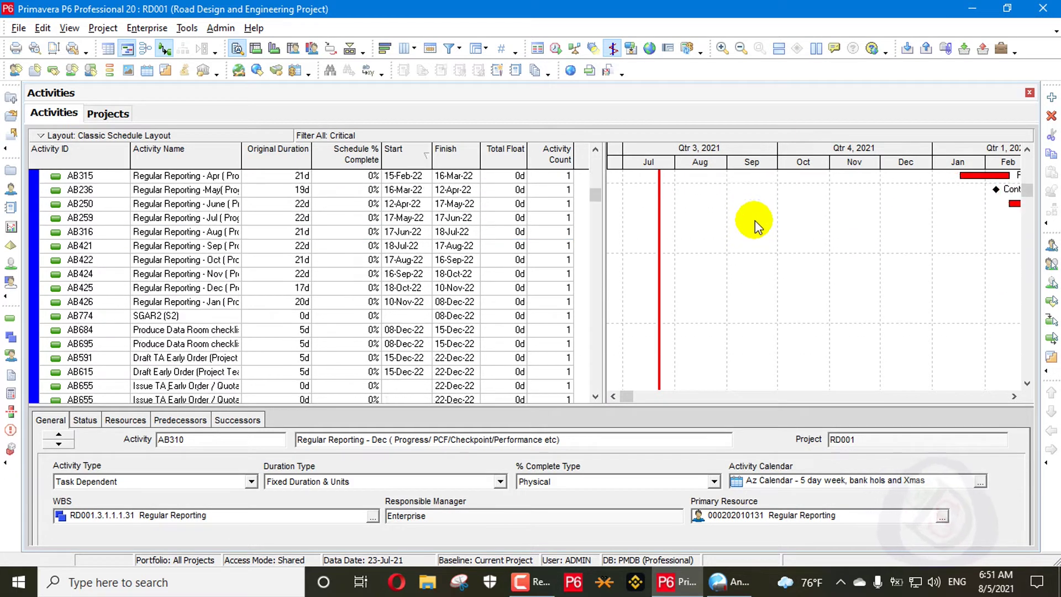
{"action": "scroll", "coordinate": [754, 221], "scroll_direction": "up", "scroll_amount": 3}
{"action": "scroll", "coordinate": [754, 220], "scroll_direction": "up", "scroll_amount": 1}
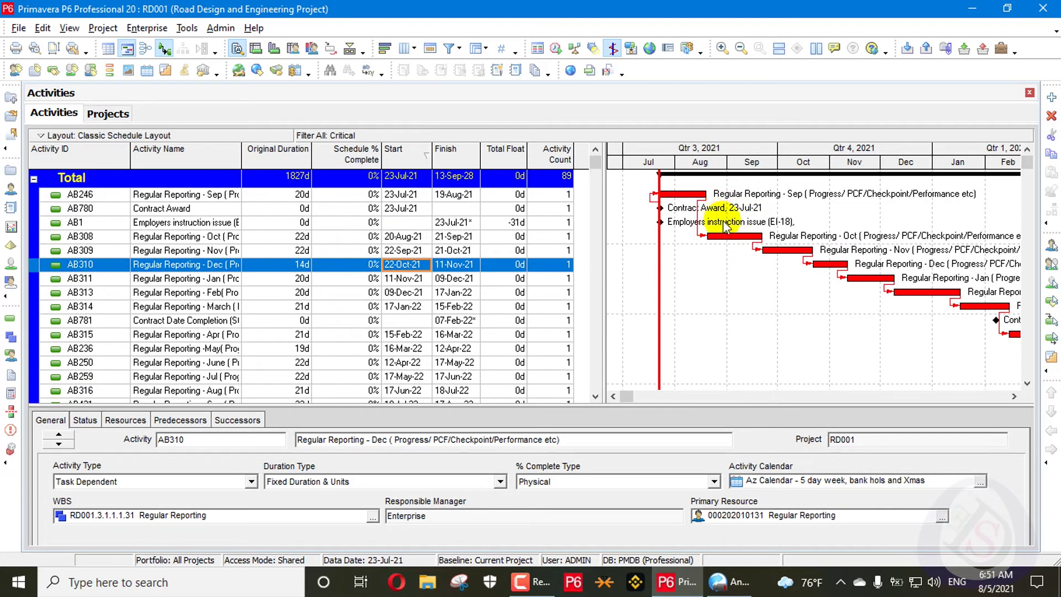
Filter the activity table with the default Longest Path filter instead of the Critical filter
{"action": "right_click", "coordinate": [575, 156]}
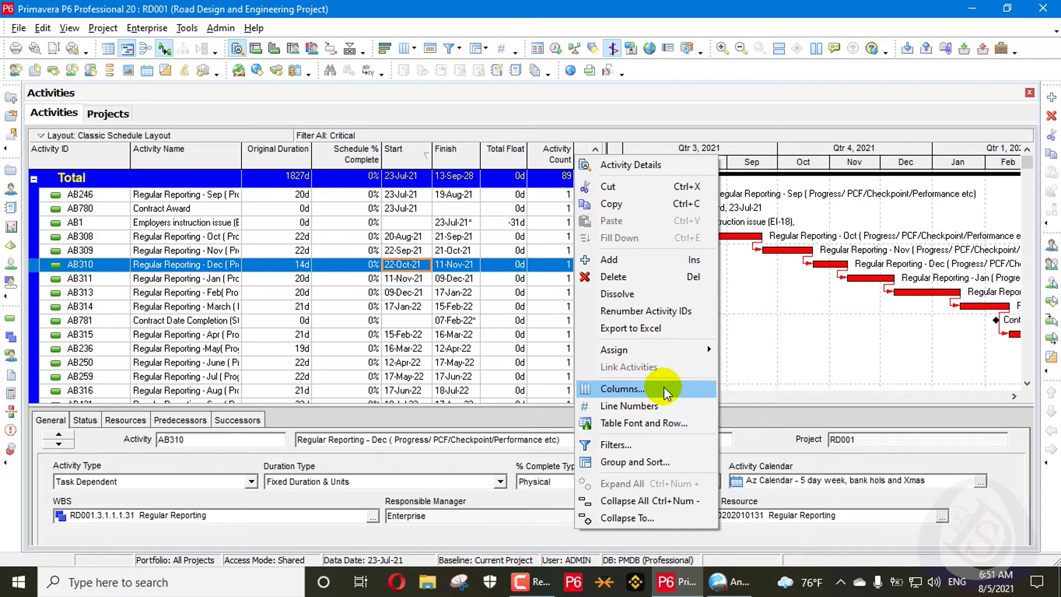
{"action": "left_click", "coordinate": [664, 443]}
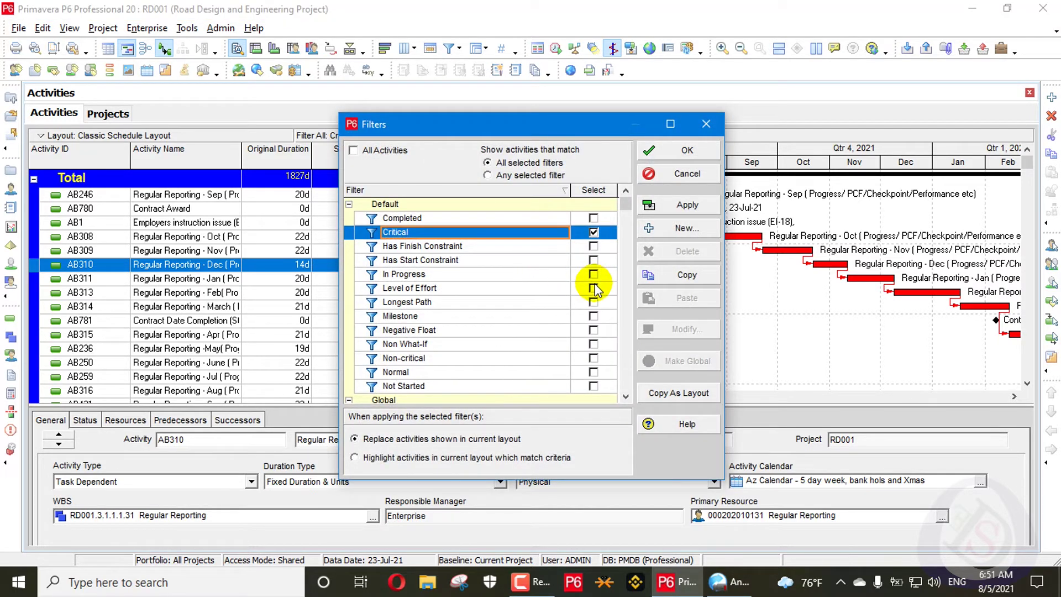
{"action": "left_click", "coordinate": [594, 288]}
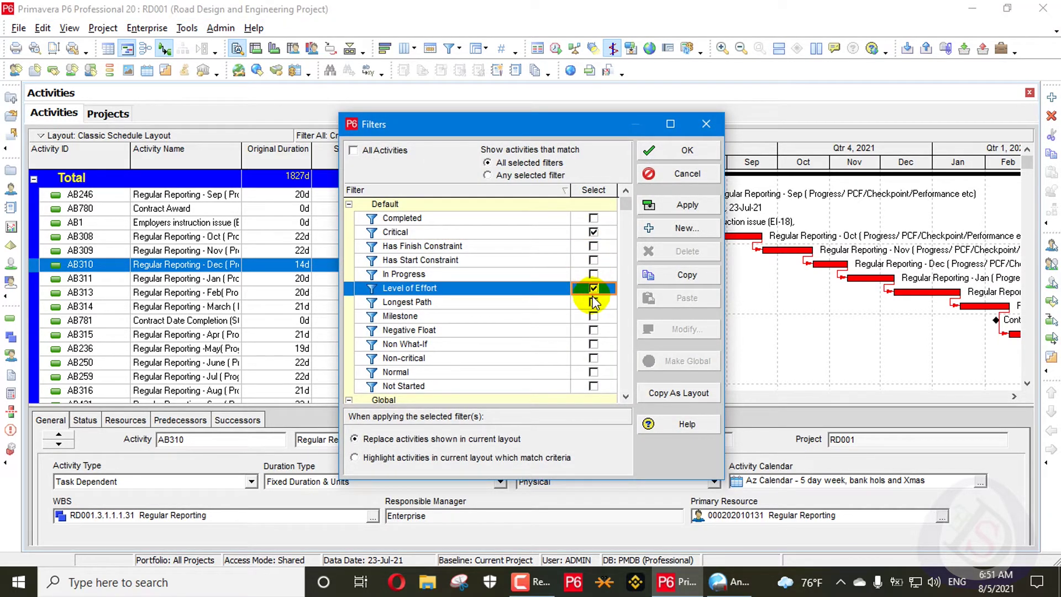
{"action": "left_click", "coordinate": [594, 302]}
{"action": "left_click", "coordinate": [593, 288]}
{"action": "left_click", "coordinate": [593, 232]}
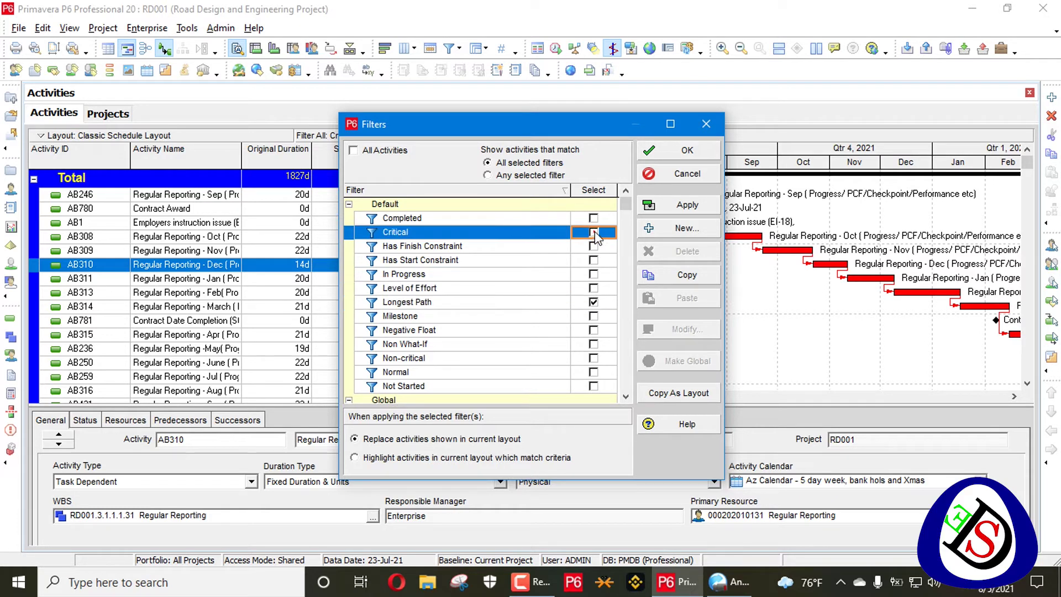
{"action": "left_click", "coordinate": [687, 205]}
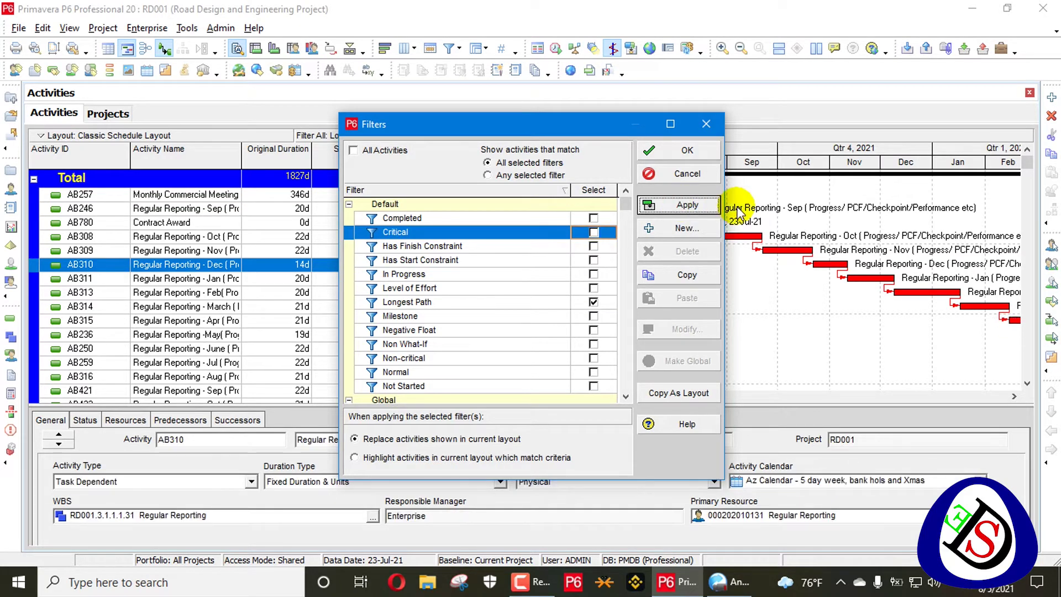
{"action": "left_click", "coordinate": [685, 155]}
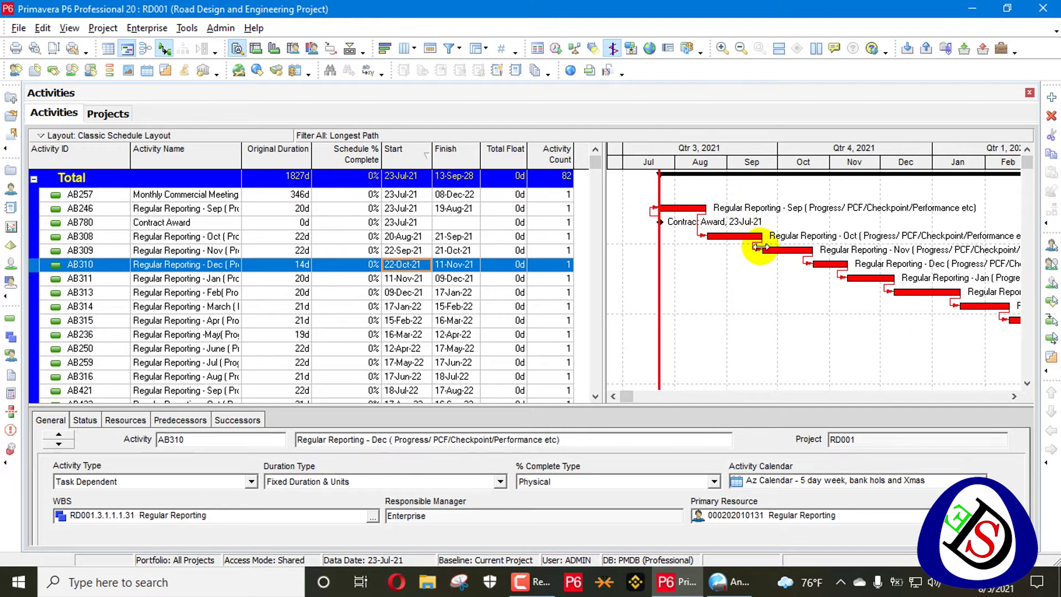
Define critical activities as total float less than or equal to 10d, save the scheduling options and reschedule the project
{"action": "right_click", "coordinate": [488, 164]}
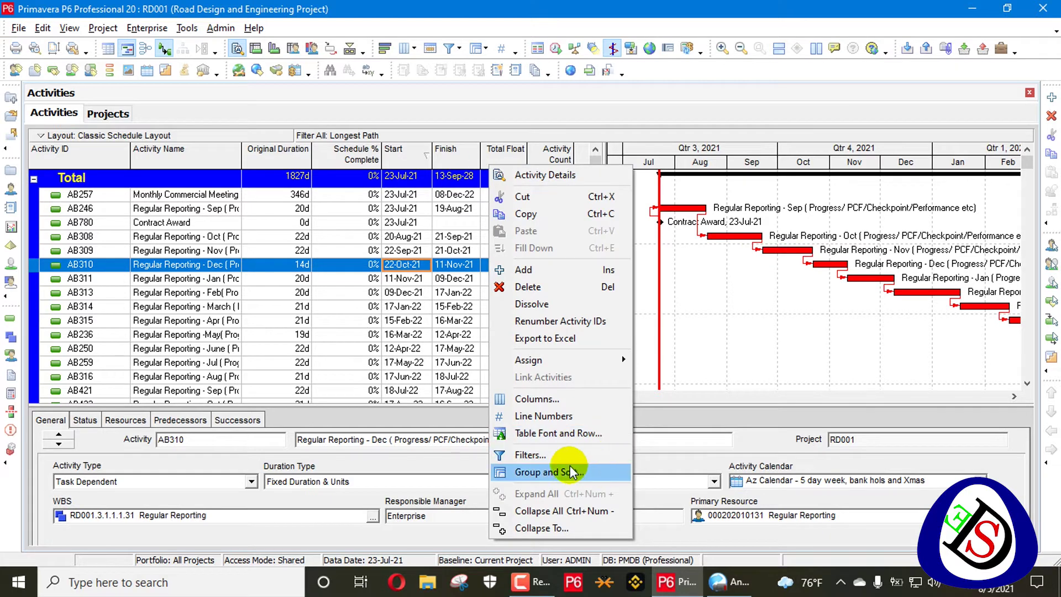
{"action": "left_click", "coordinate": [555, 49]}
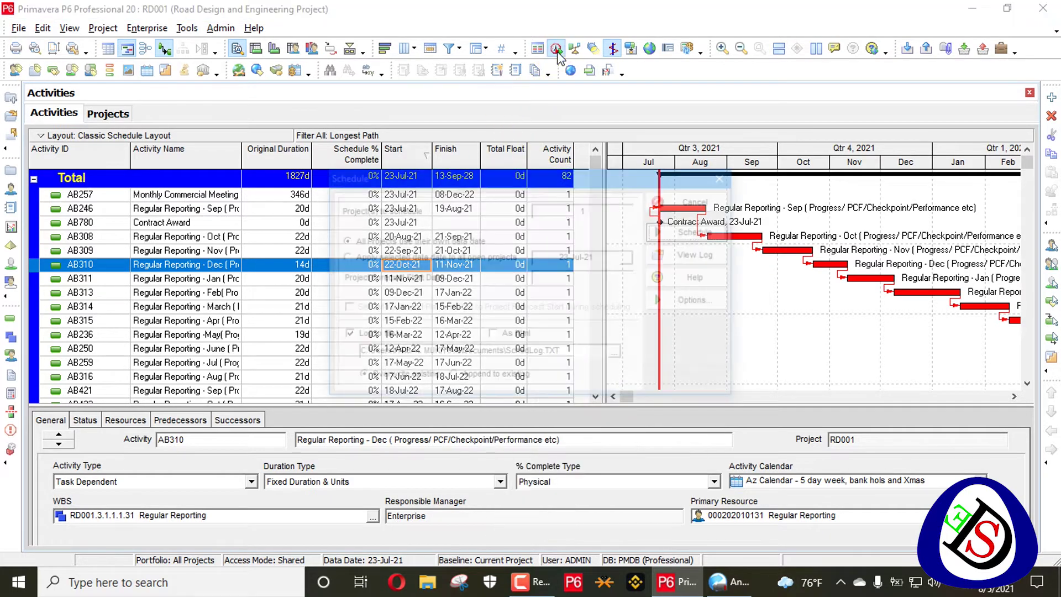
{"action": "left_click", "coordinate": [700, 301]}
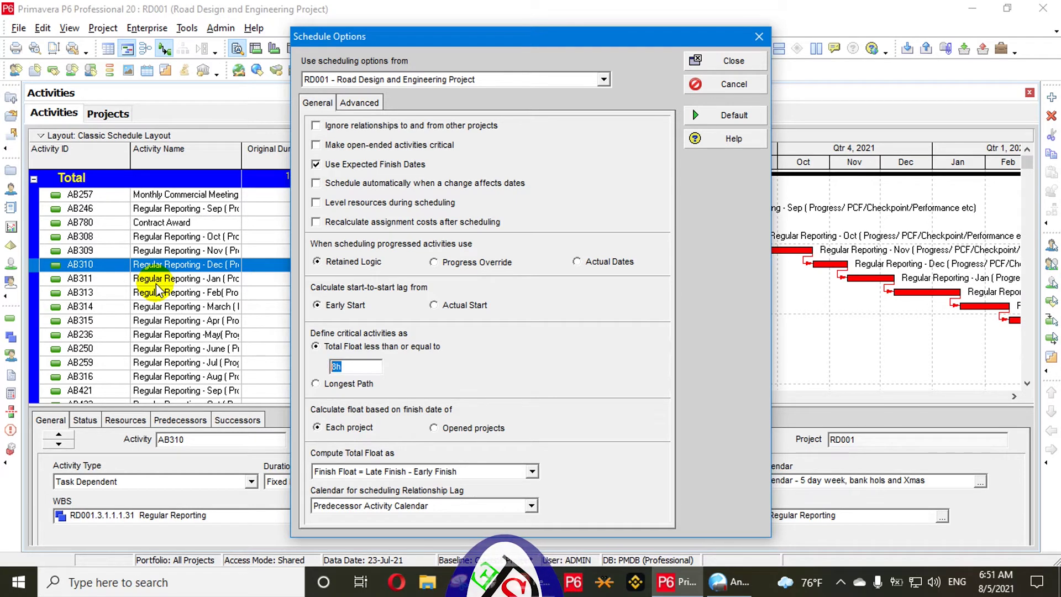
{"action": "type", "text": "10d"}
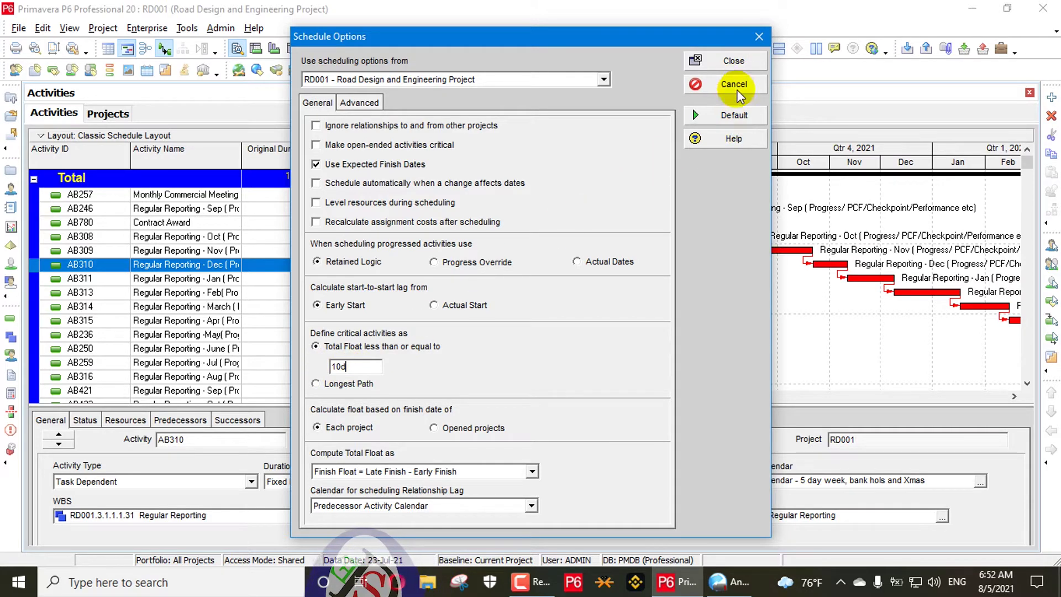
{"action": "left_click", "coordinate": [735, 61]}
{"action": "left_click", "coordinate": [451, 321]}
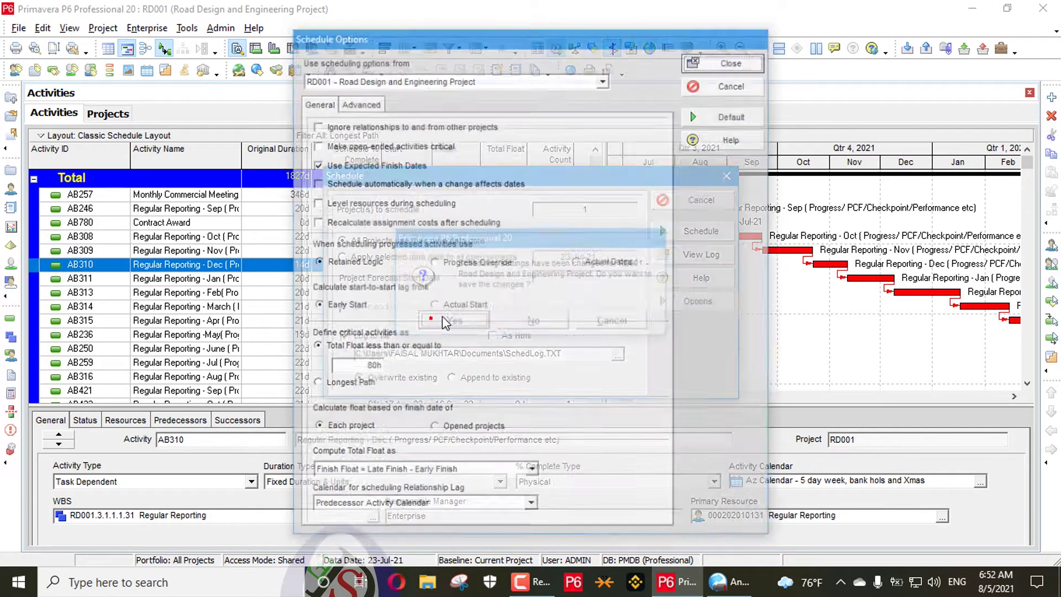
{"action": "left_click", "coordinate": [710, 234]}
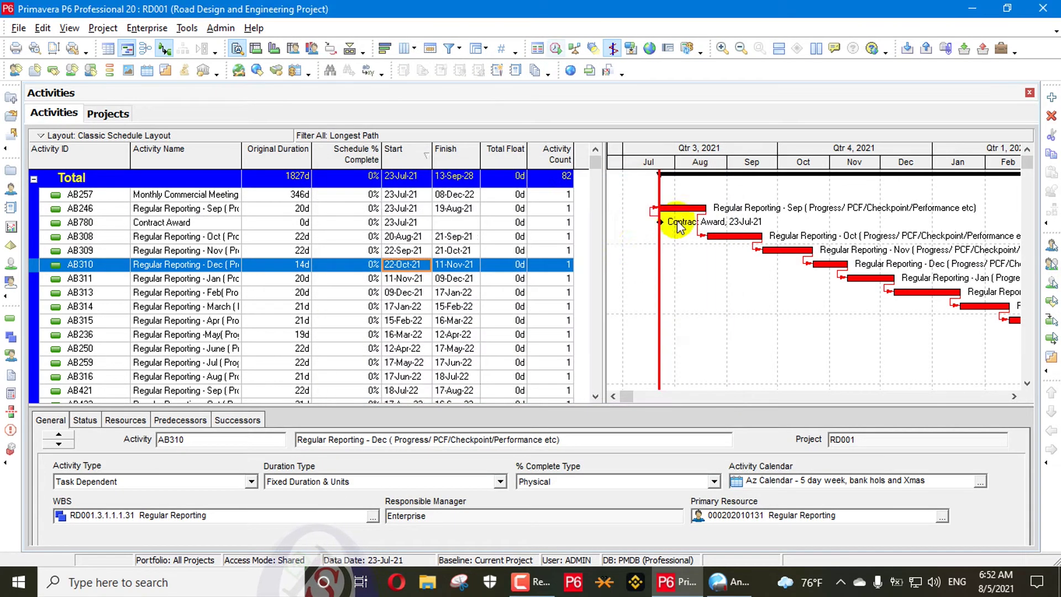
Replace the Longest Path filter with the default Critical filter in the activity table
{"action": "right_click", "coordinate": [582, 154]}
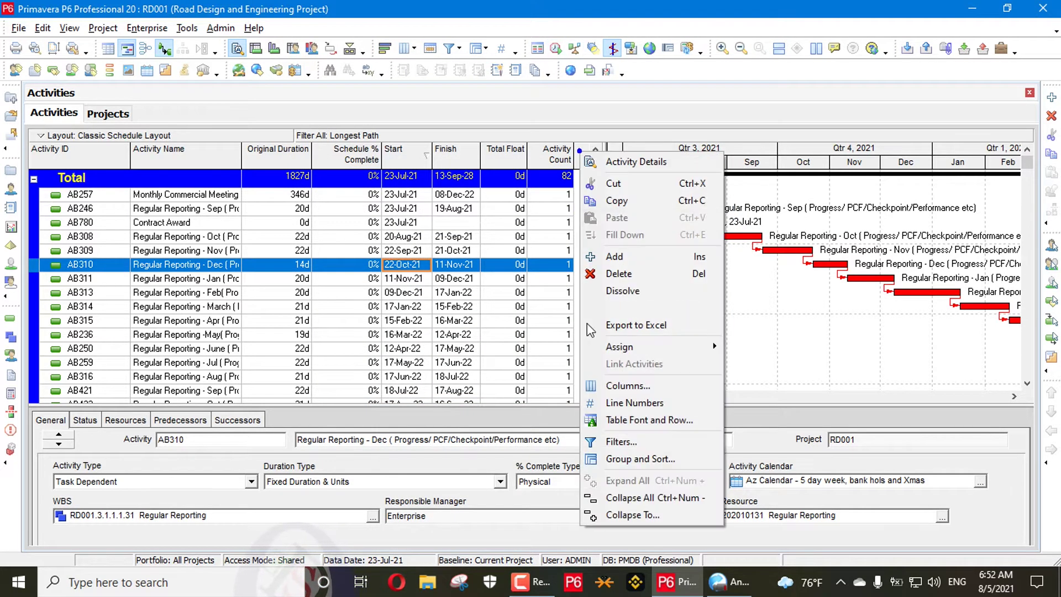
{"action": "left_click", "coordinate": [621, 442]}
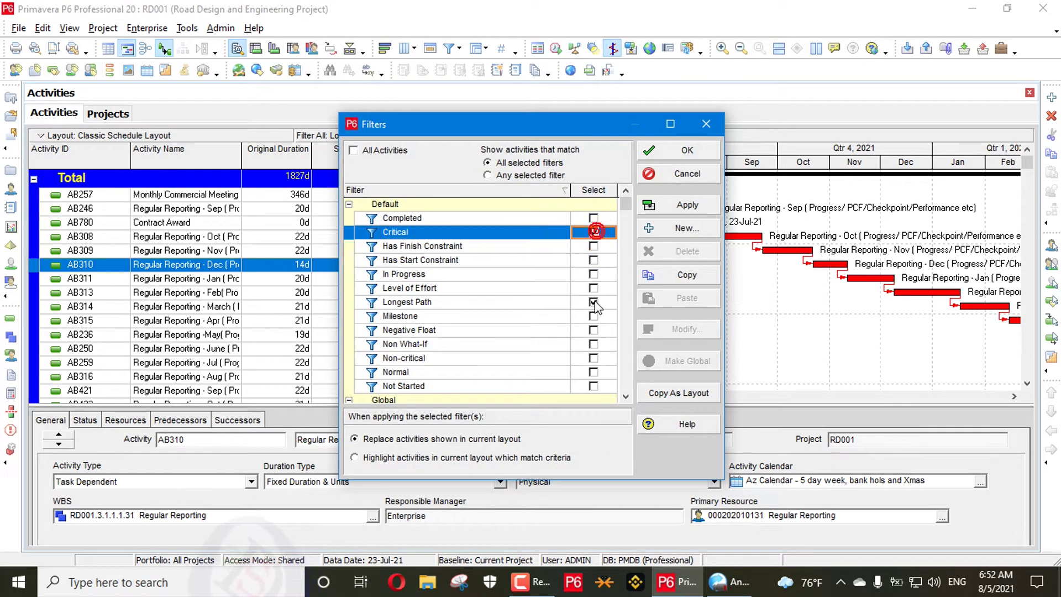
{"action": "left_click", "coordinate": [594, 302]}
{"action": "left_click", "coordinate": [670, 201]}
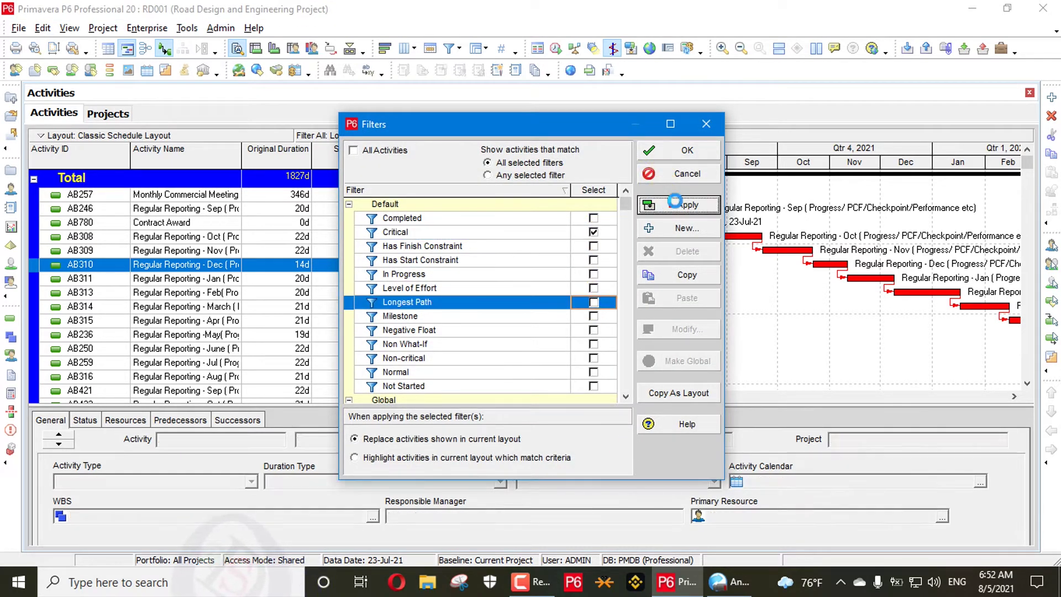
{"action": "left_click", "coordinate": [686, 149]}
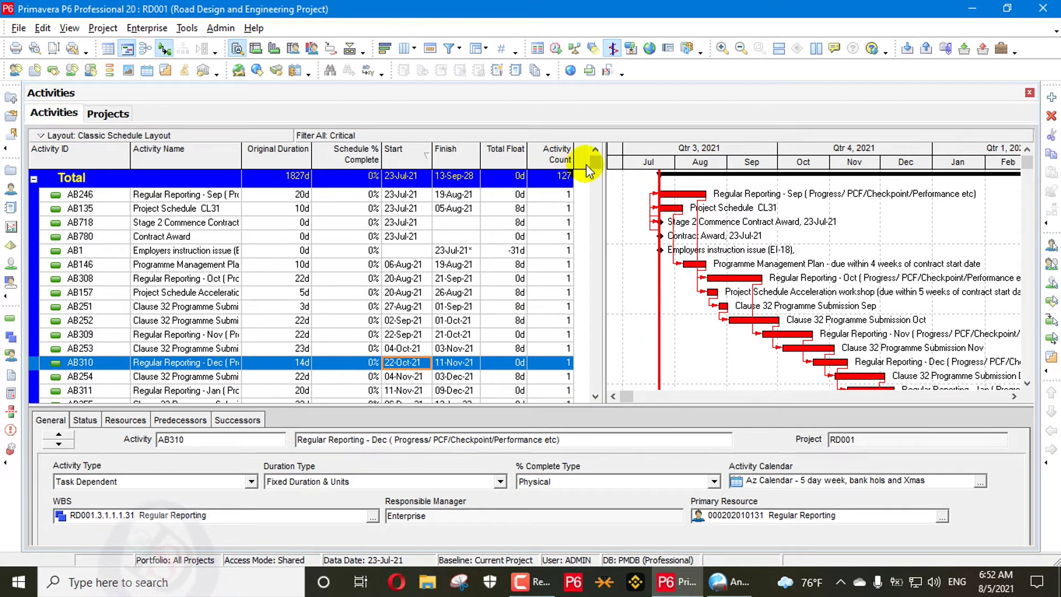
Review the Critical and Longest Path entries among the default filters
{"action": "right_click", "coordinate": [554, 187]}
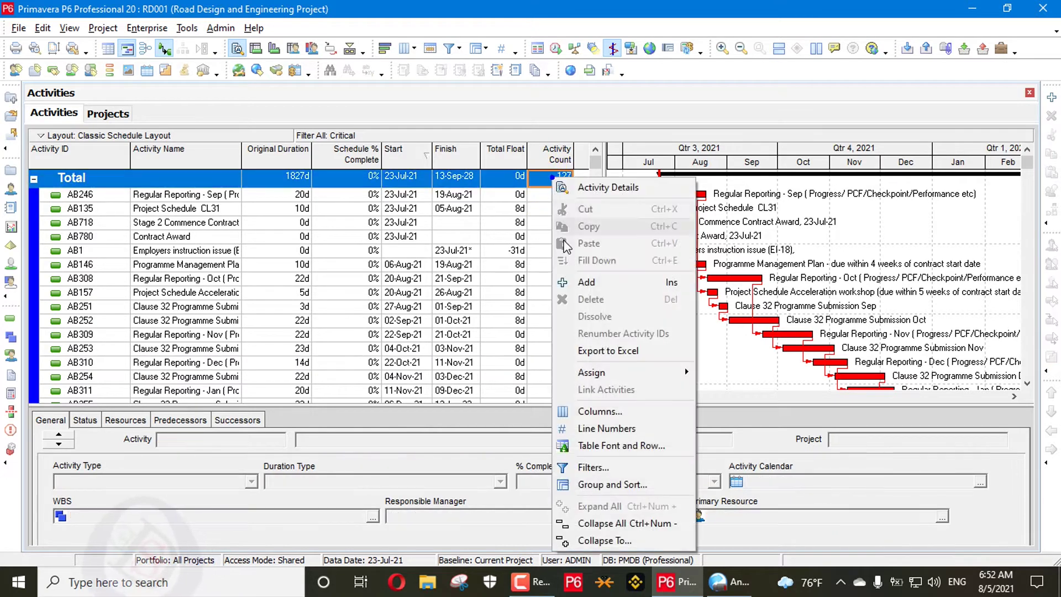
{"action": "left_click", "coordinate": [617, 466]}
{"action": "left_click", "coordinate": [475, 298]}
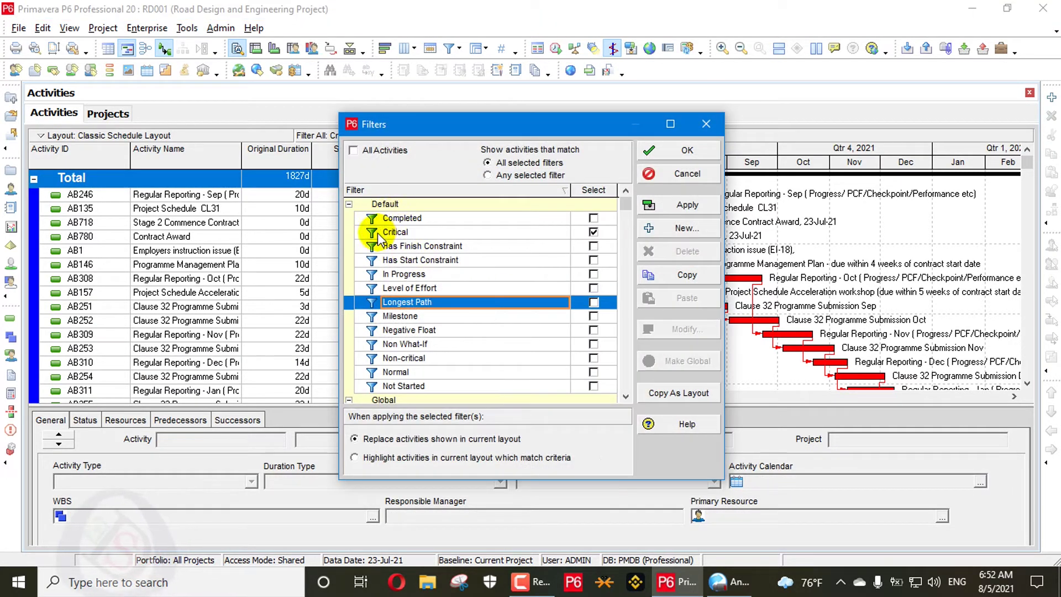
{"action": "left_click", "coordinate": [708, 125]}
Check the total float limit that defines critical activities in the RD001 project settings
{"action": "left_click", "coordinate": [141, 116]}
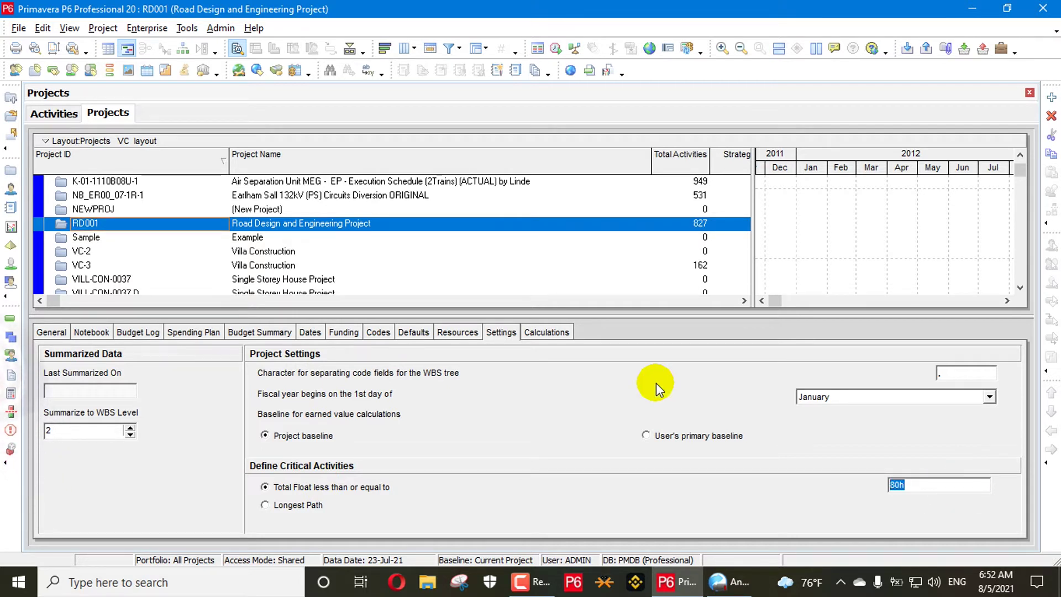
{"action": "left_click", "coordinate": [920, 486]}
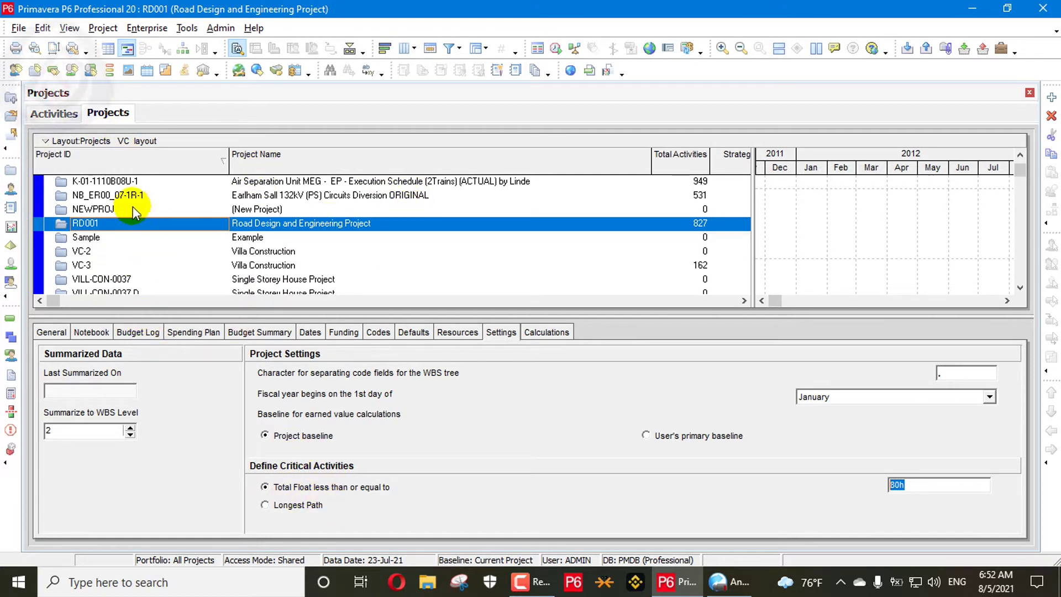
{"action": "left_click", "coordinate": [69, 112]}
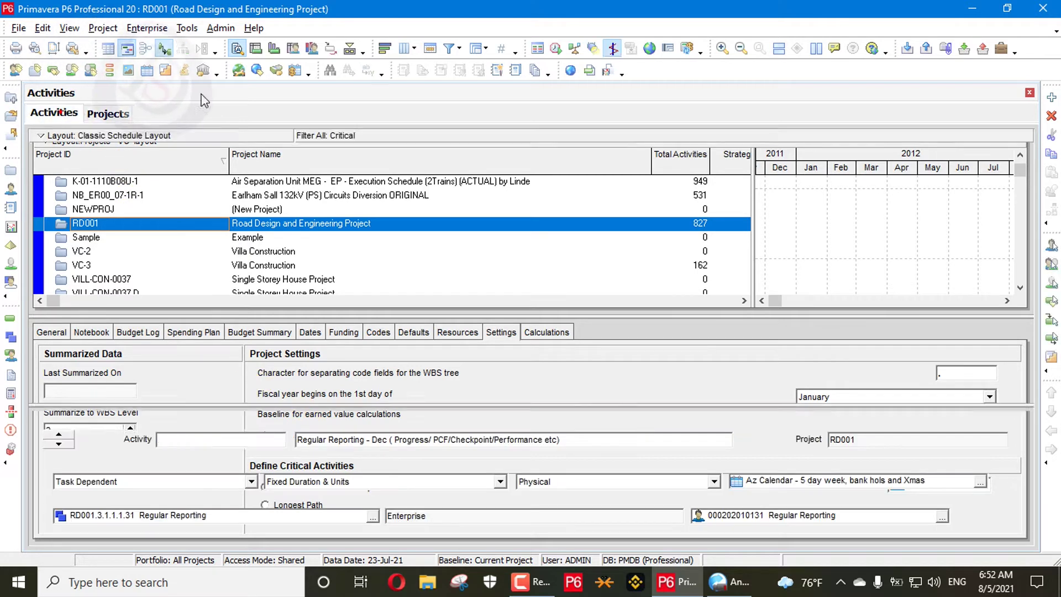
Define critical activities by Longest Path in the scheduling options, save the change and reschedule the project
{"action": "left_click", "coordinate": [571, 50]}
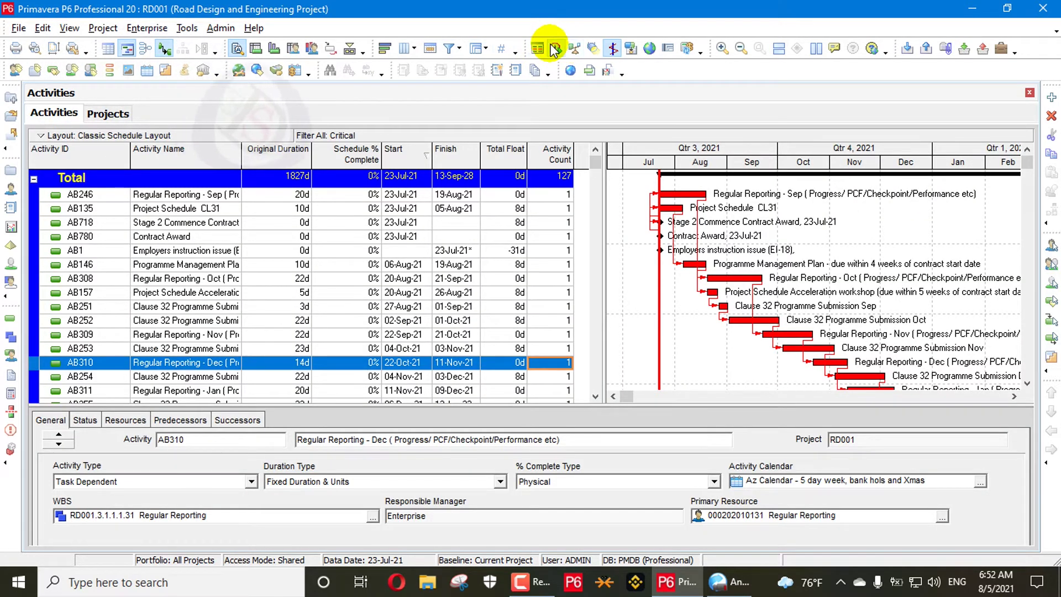
{"action": "left_click", "coordinate": [685, 302]}
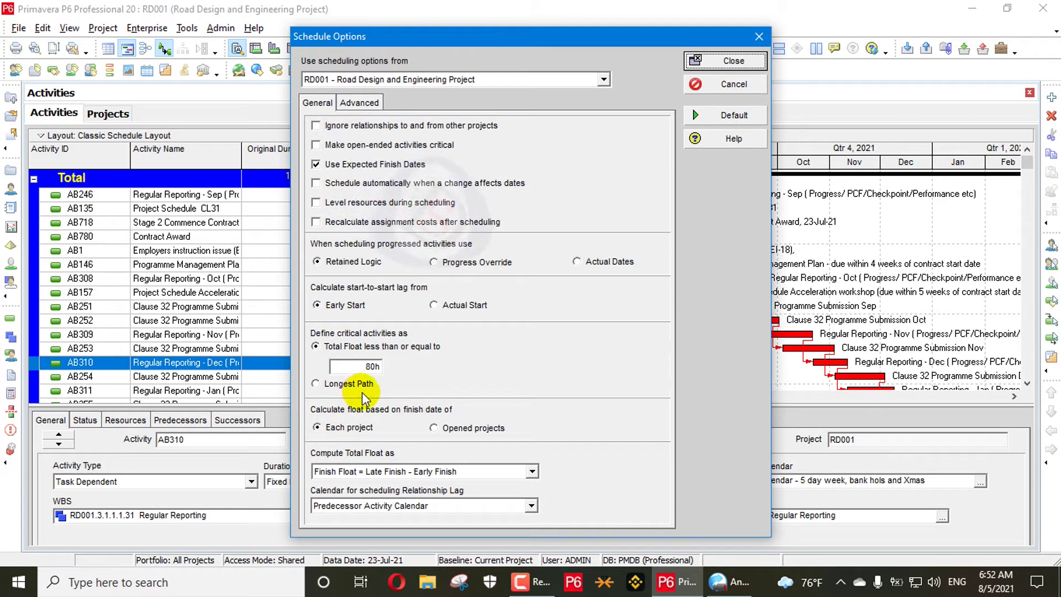
{"action": "left_click", "coordinate": [345, 383]}
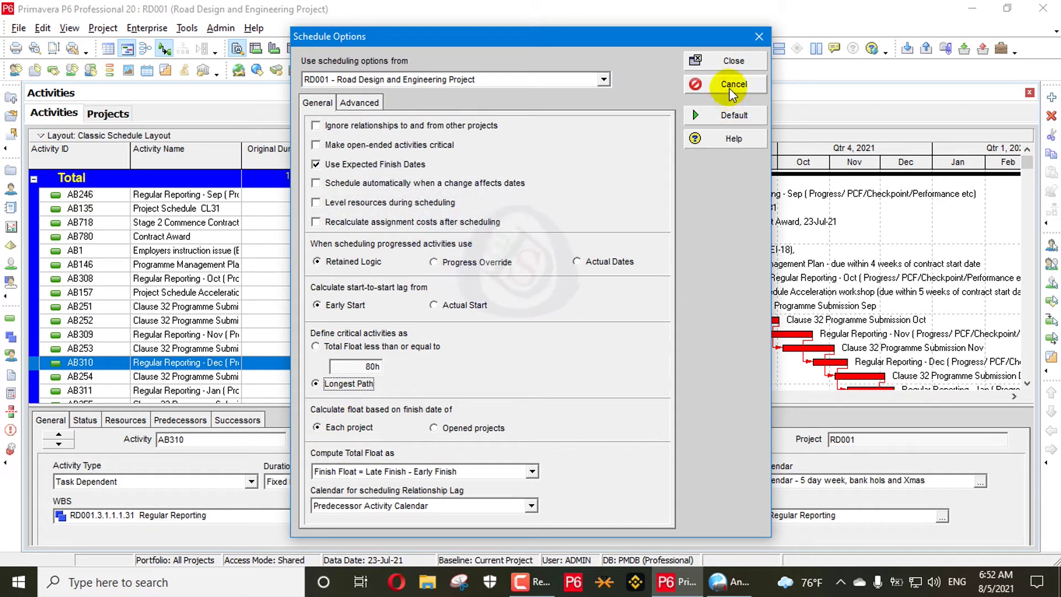
{"action": "left_click", "coordinate": [741, 61]}
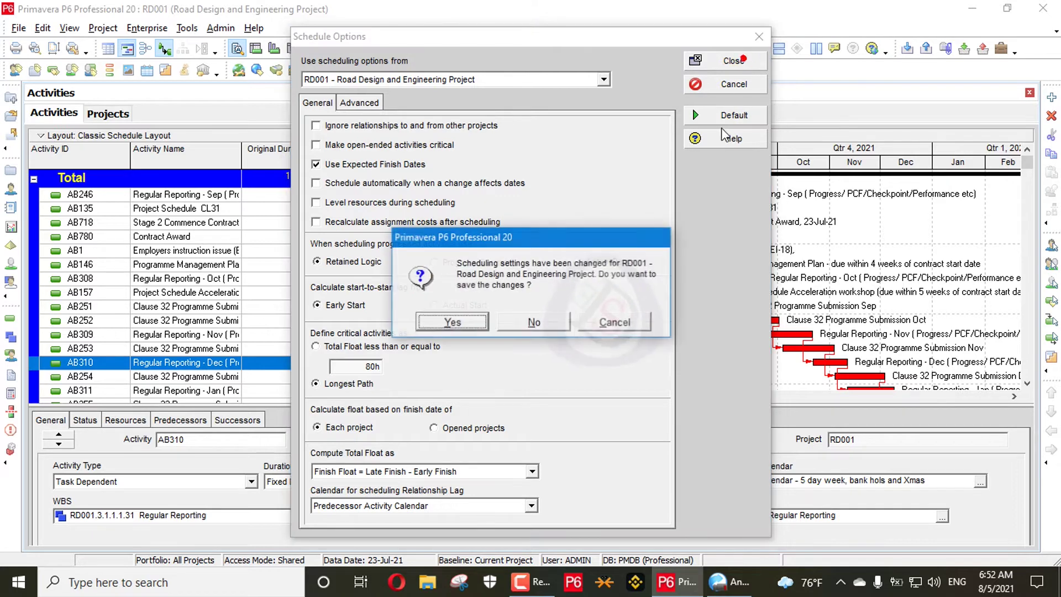
{"action": "left_click", "coordinate": [501, 324]}
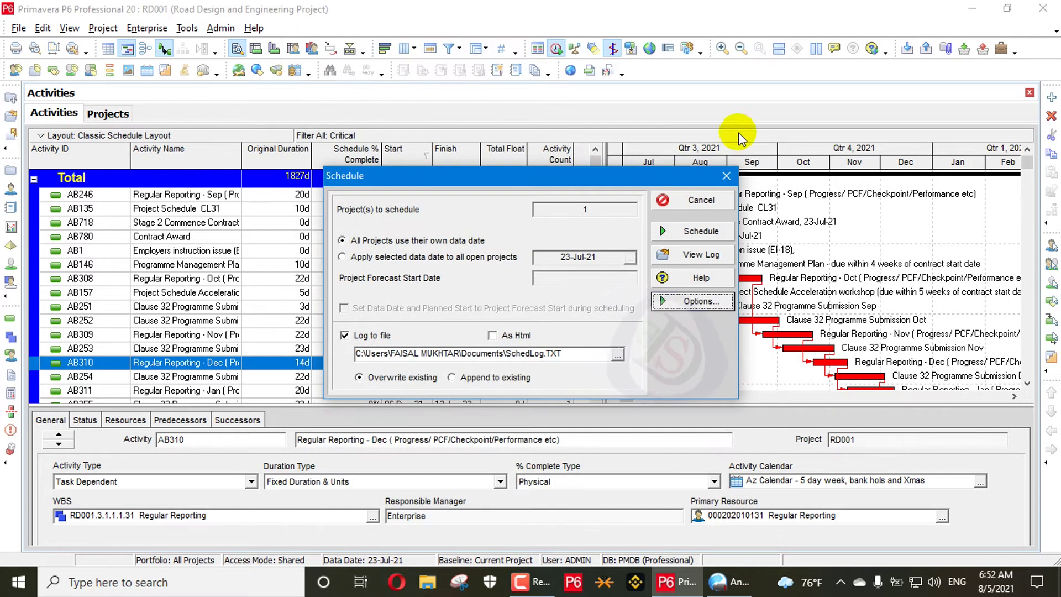
{"action": "left_click", "coordinate": [698, 231]}
Compare the Longest Path setting in RD001's project settings with the rescheduled activities
{"action": "left_click", "coordinate": [122, 113]}
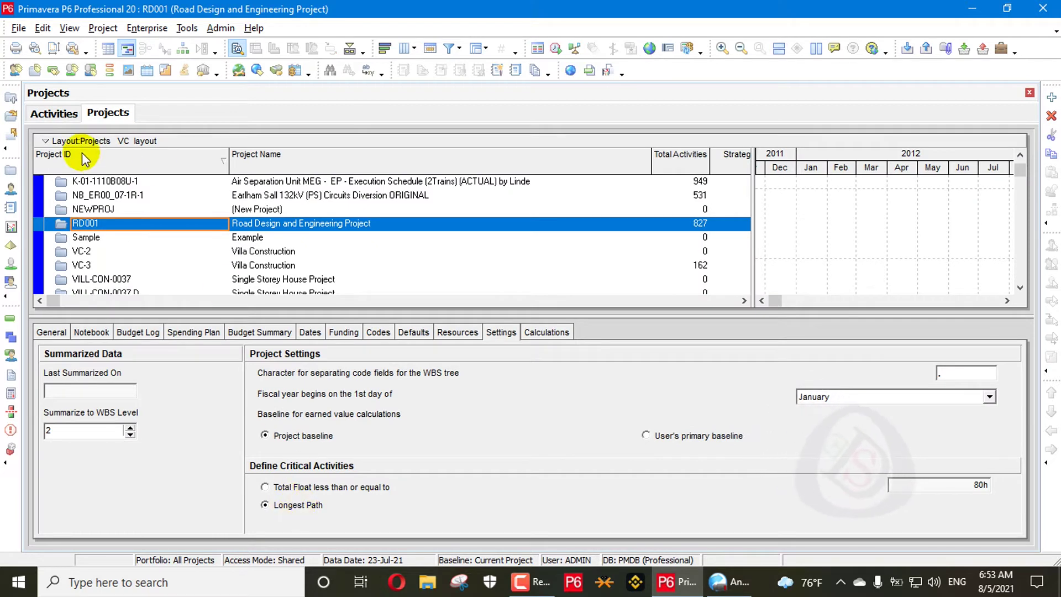
{"action": "left_click", "coordinate": [53, 113]}
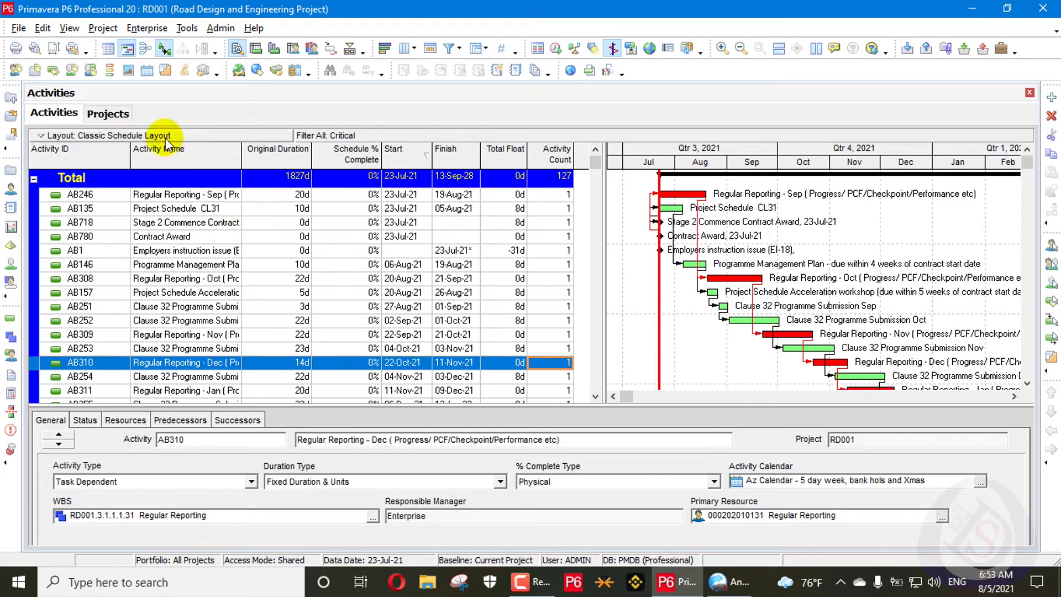
{"action": "left_click", "coordinate": [122, 115]}
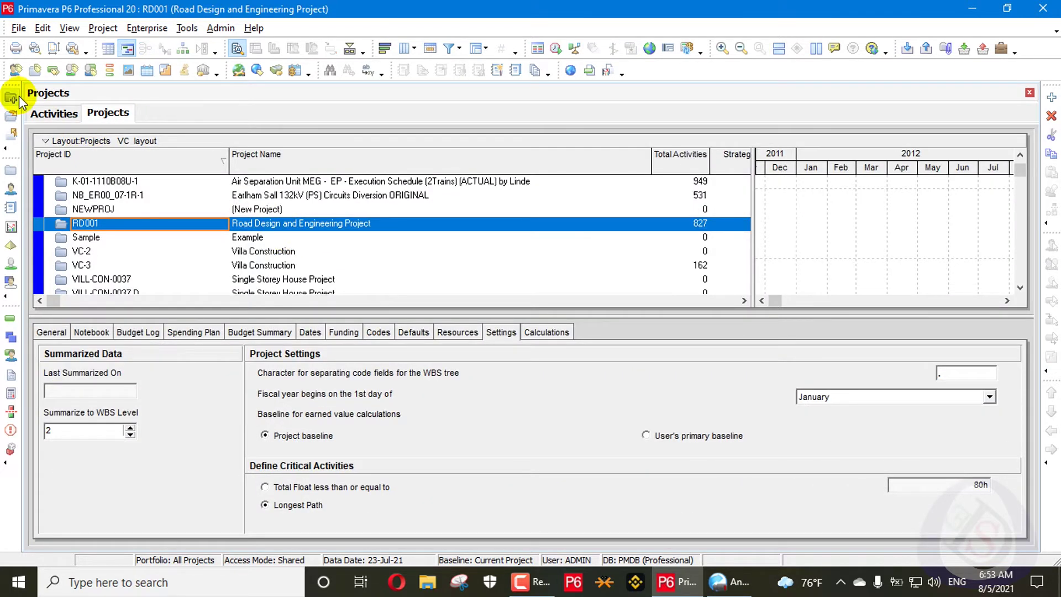
{"action": "left_click", "coordinate": [54, 113]}
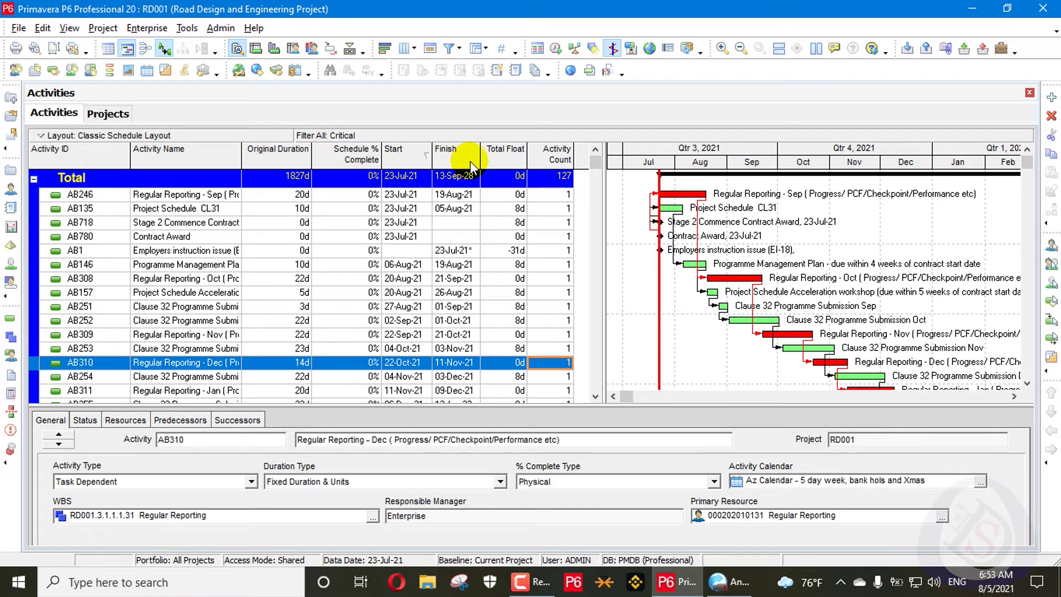
Re-sort the activities by start date and examine the total float and Gantt bar colours of the filtered activities
{"action": "left_click", "coordinate": [420, 157]}
{"action": "left_click", "coordinate": [420, 157]}
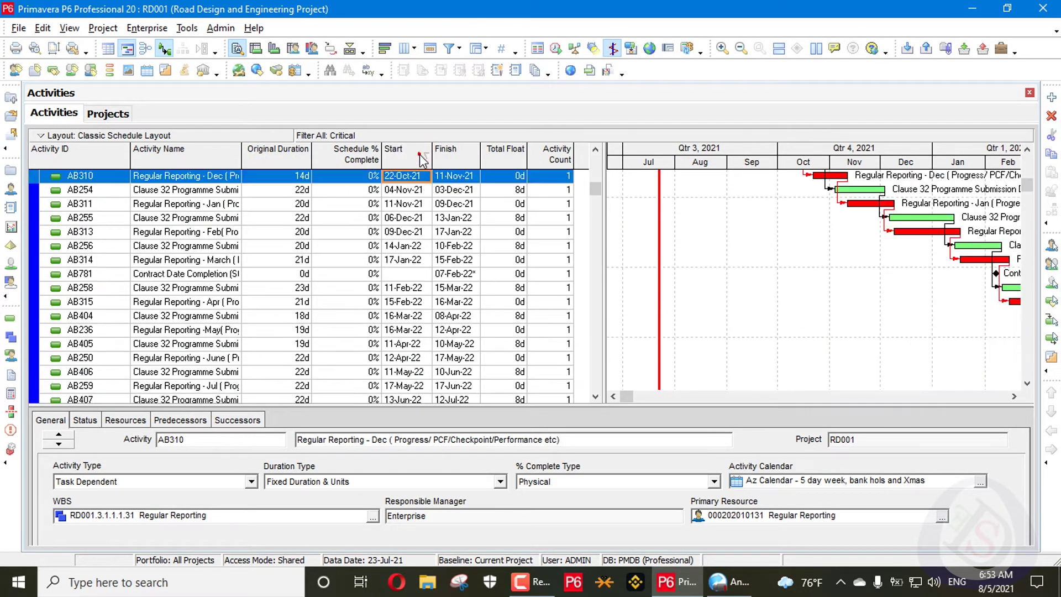
{"action": "scroll", "coordinate": [838, 295], "scroll_direction": "up", "scroll_amount": 4}
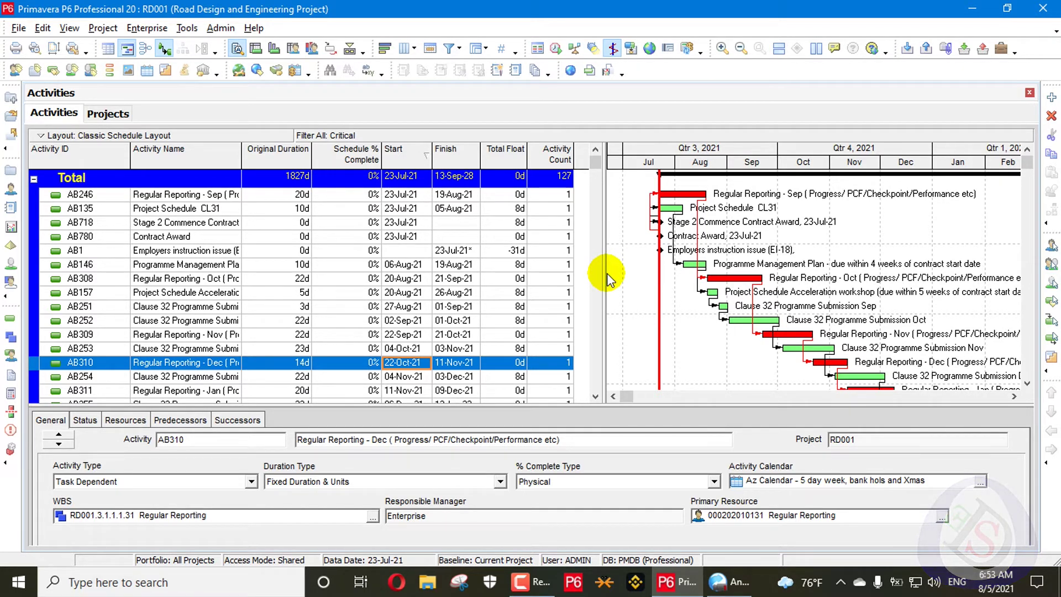
{"action": "scroll", "coordinate": [635, 221], "scroll_direction": "down", "scroll_amount": 1}
{"action": "scroll", "coordinate": [636, 244], "scroll_direction": "up", "scroll_amount": 1}
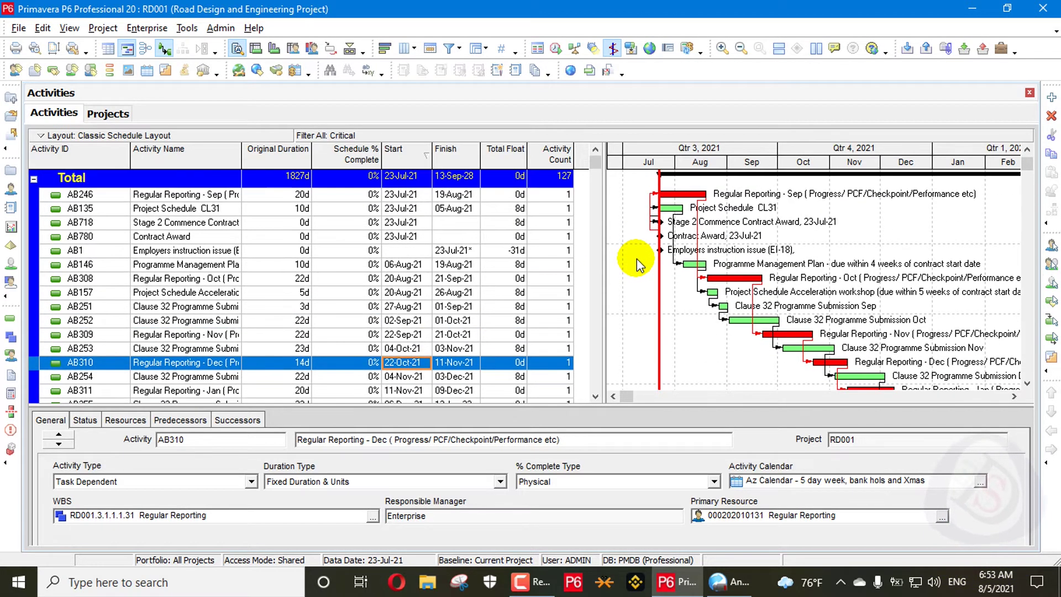
{"action": "scroll", "coordinate": [635, 256], "scroll_direction": "down", "scroll_amount": 2}
{"action": "scroll", "coordinate": [567, 188], "scroll_direction": "up", "scroll_amount": 2}
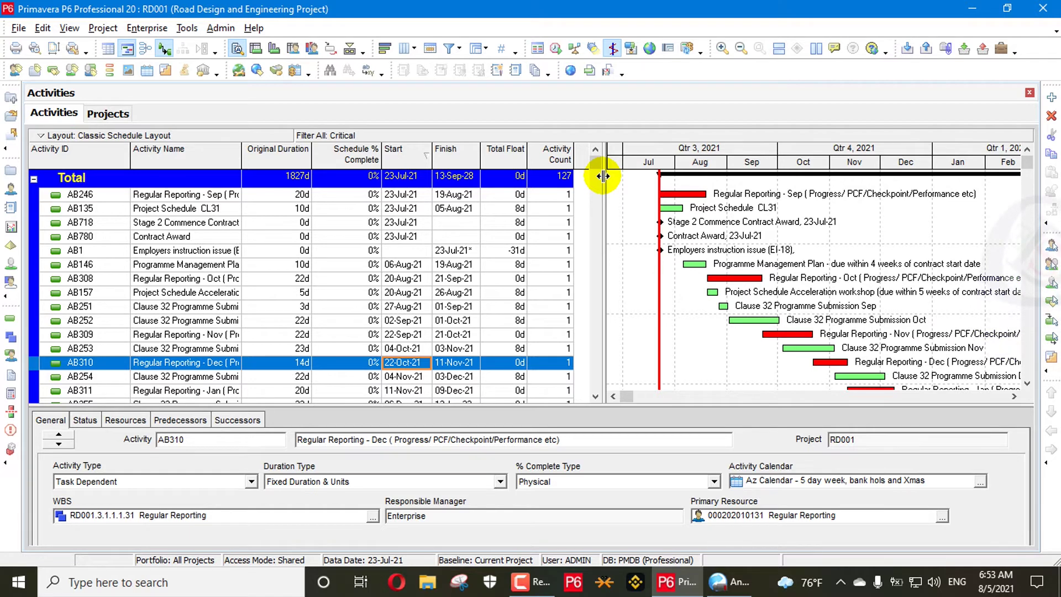
Add a user-defined field for activities titled "Crtical Indicator"
{"action": "left_click", "coordinate": [149, 27]}
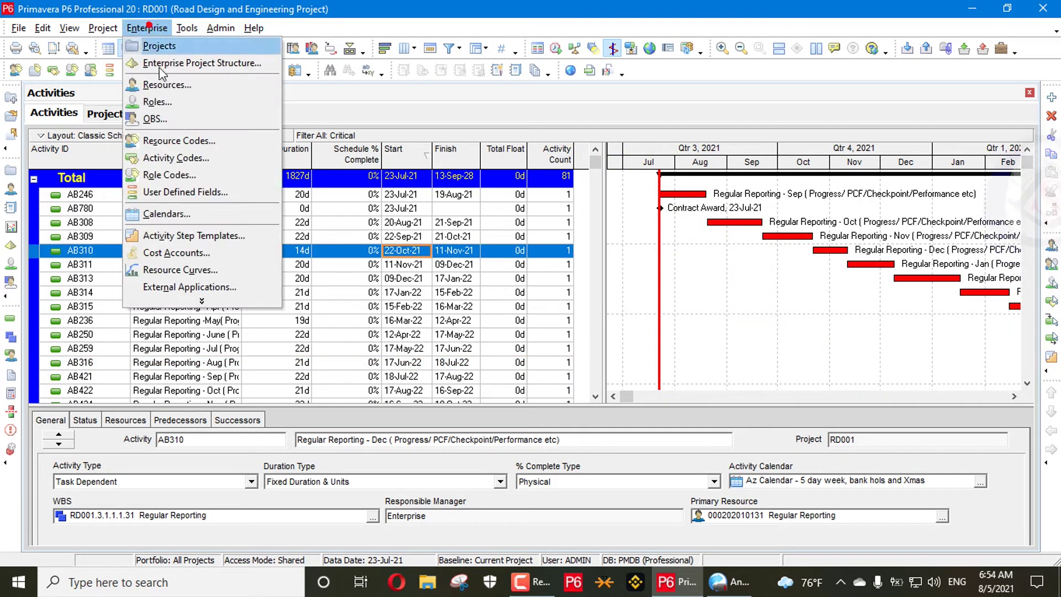
{"action": "left_click", "coordinate": [186, 191]}
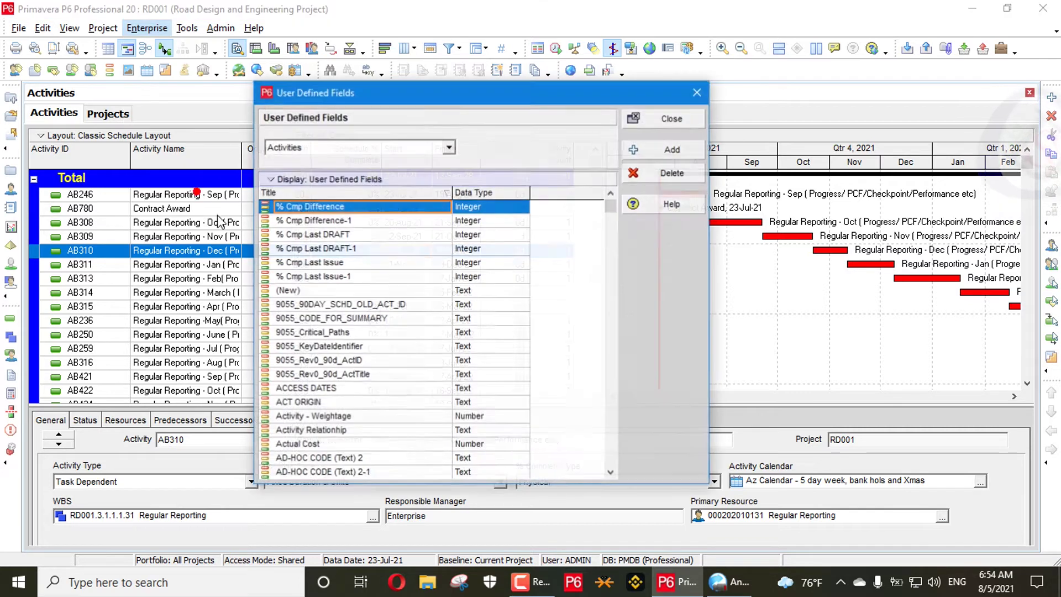
{"action": "left_click", "coordinate": [672, 149]}
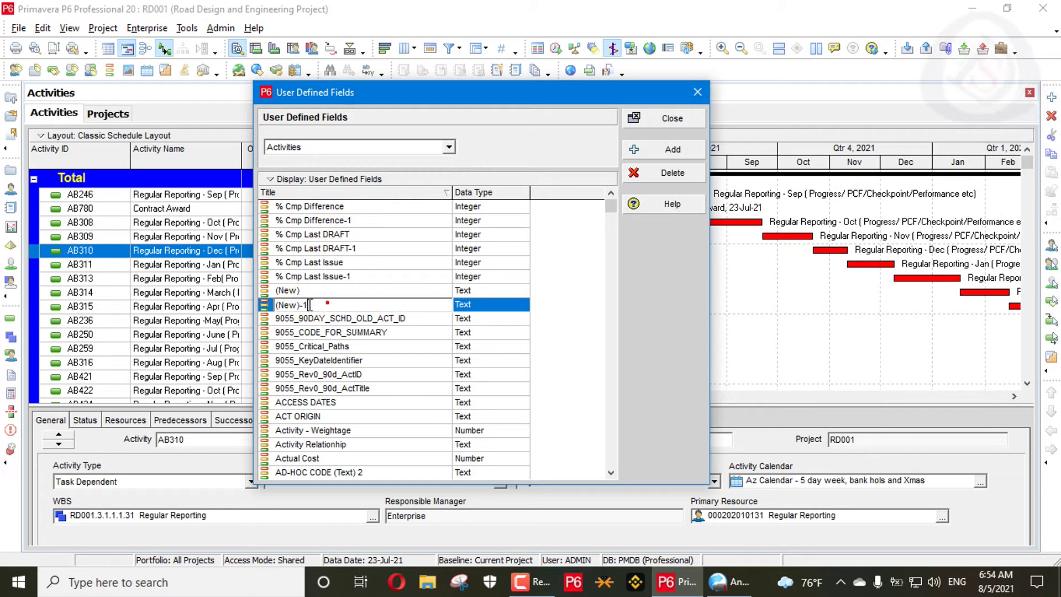
{"action": "double_click", "coordinate": [310, 304]}
{"action": "type", "text": "Crti"}
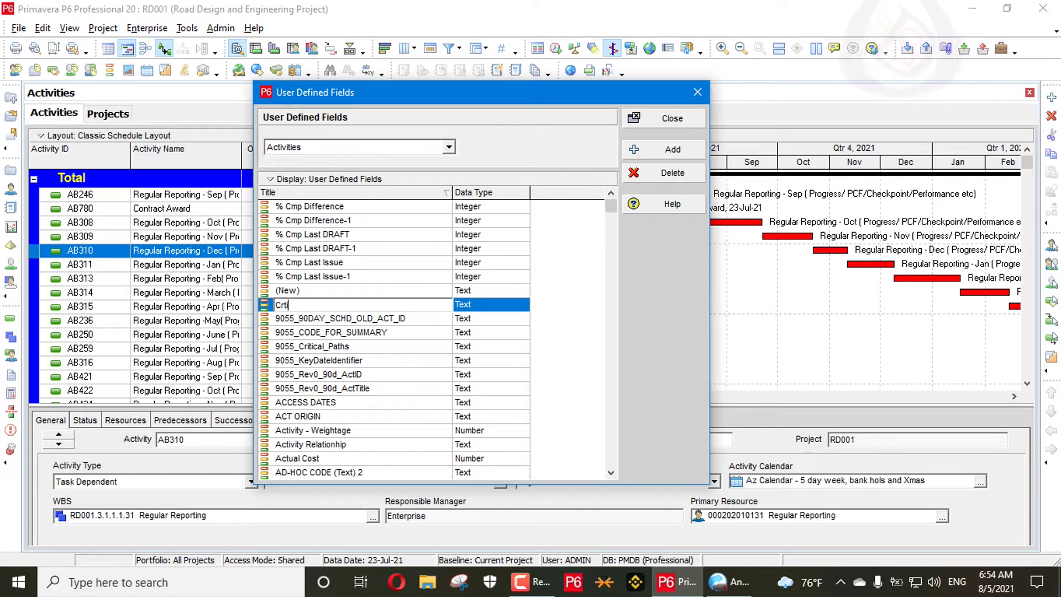
{"action": "key", "text": "BackSpace"}
{"action": "key", "text": "BackSpace"}
{"action": "type", "text": "itical In"}
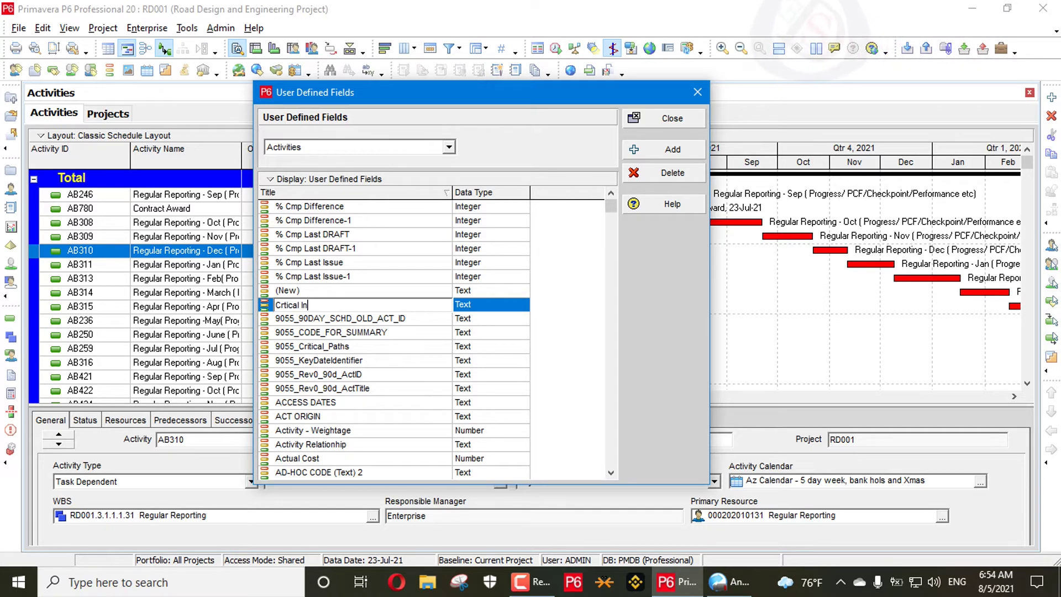
{"action": "type", "text": "dicator"}
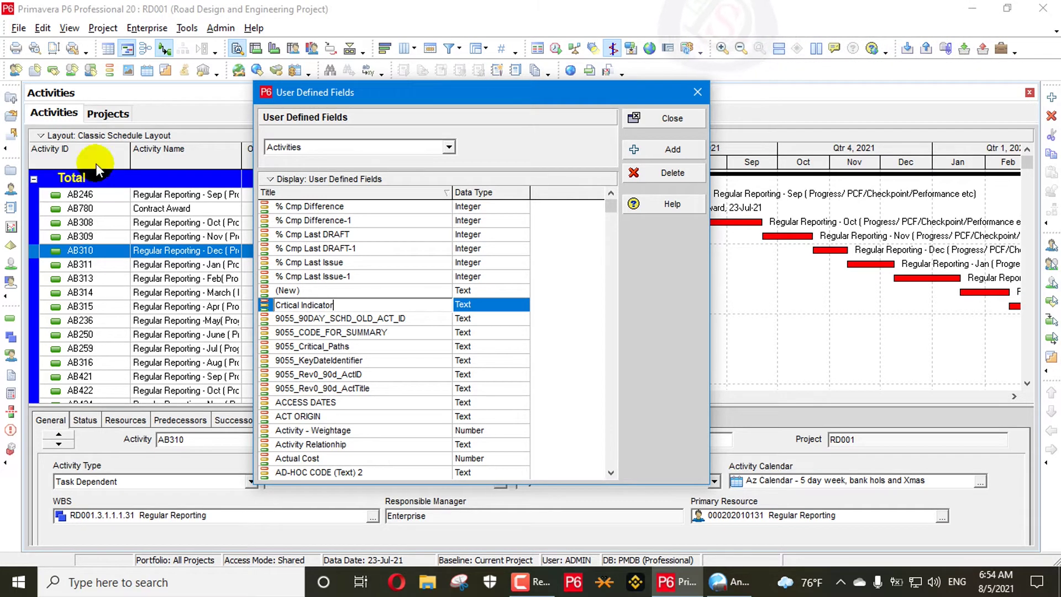
{"action": "left_click", "coordinate": [486, 305]}
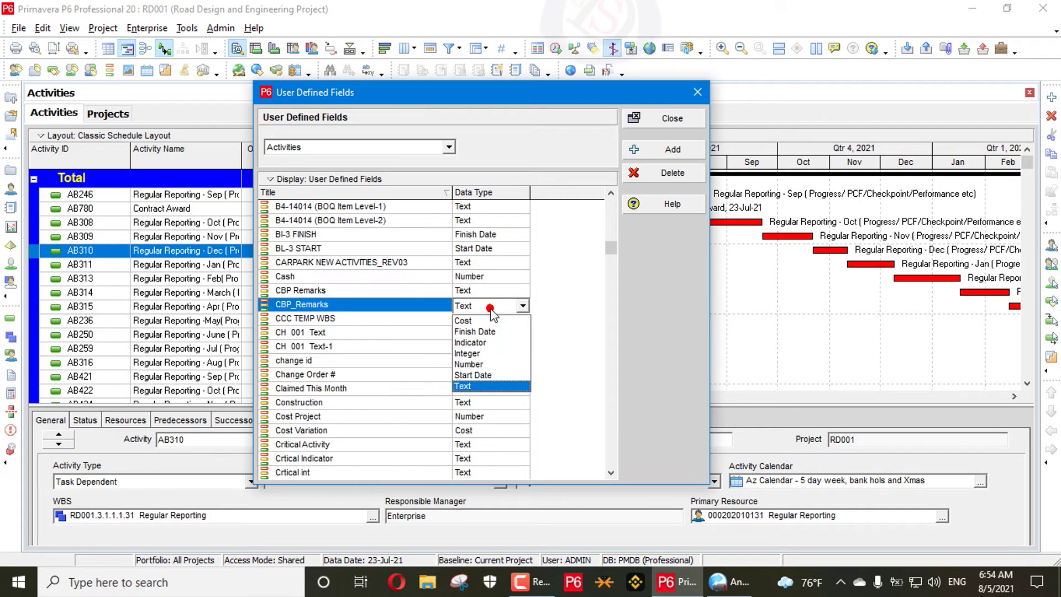
{"action": "left_click", "coordinate": [484, 342]}
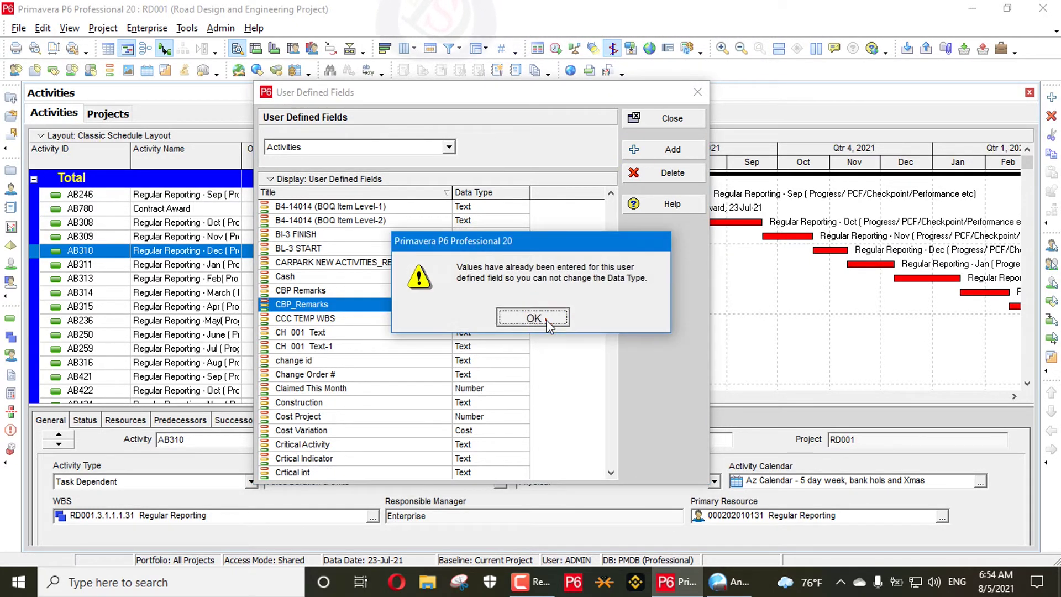
{"action": "left_click", "coordinate": [543, 318]}
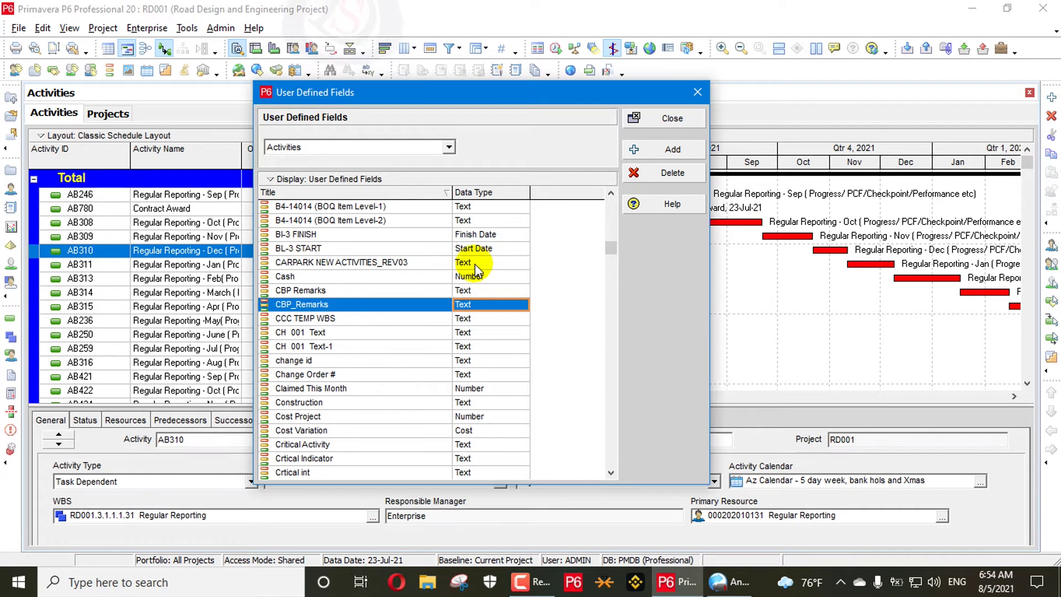
Set the data type of the Crtical Indicator user-defined field to Indicator and close the field definitions
{"action": "scroll", "coordinate": [475, 263], "scroll_direction": "down", "scroll_amount": 2}
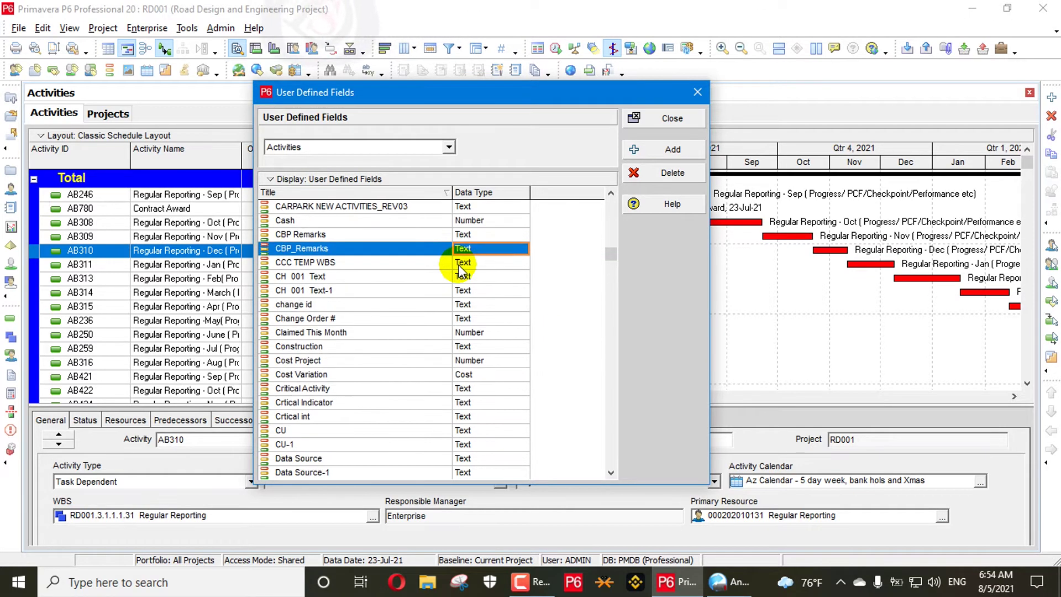
{"action": "left_click", "coordinate": [359, 407]}
{"action": "left_click", "coordinate": [491, 402]}
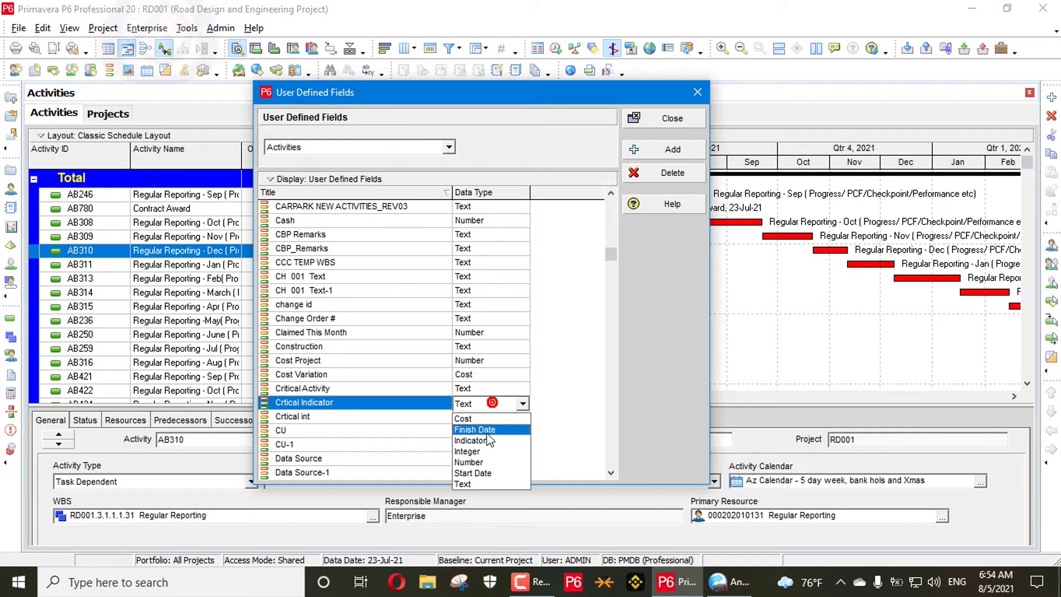
{"action": "left_click", "coordinate": [486, 441]}
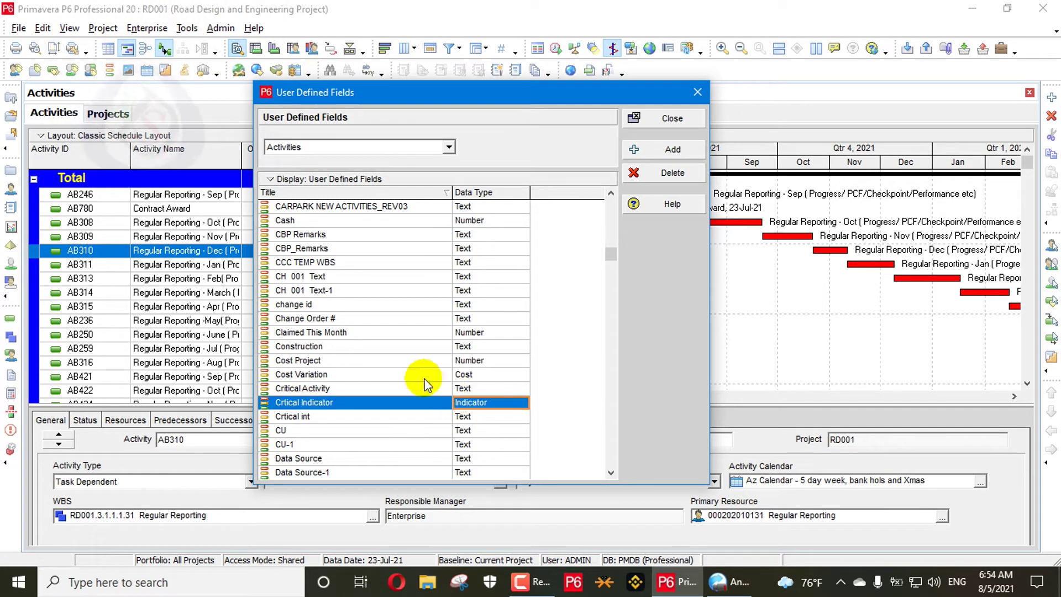
{"action": "left_click", "coordinate": [666, 119]}
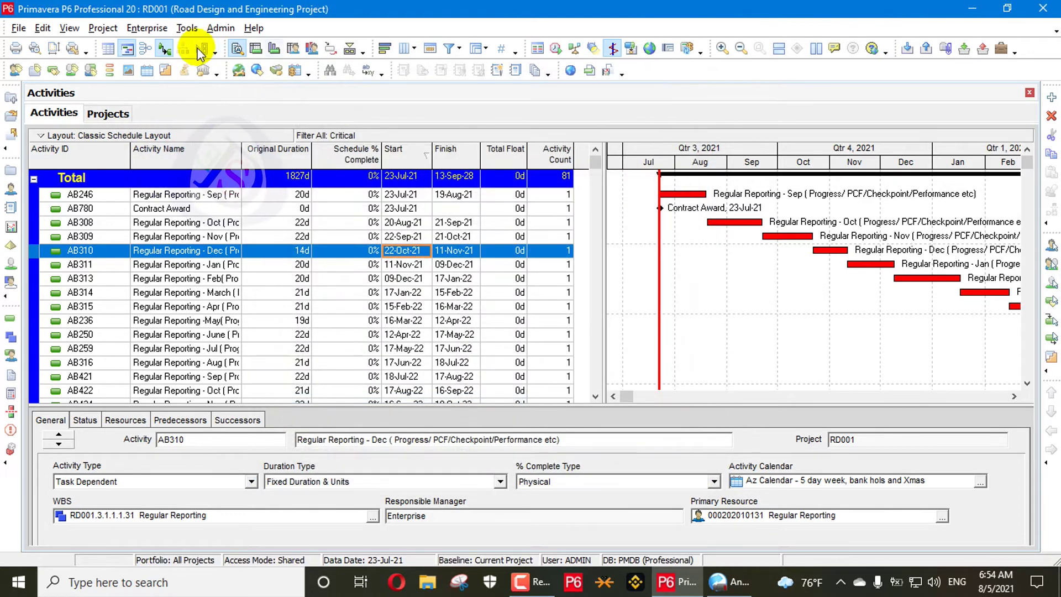
Open the (Global Change)1 entry for modification and name it "Crtical indicator"
{"action": "left_click", "coordinate": [156, 29]}
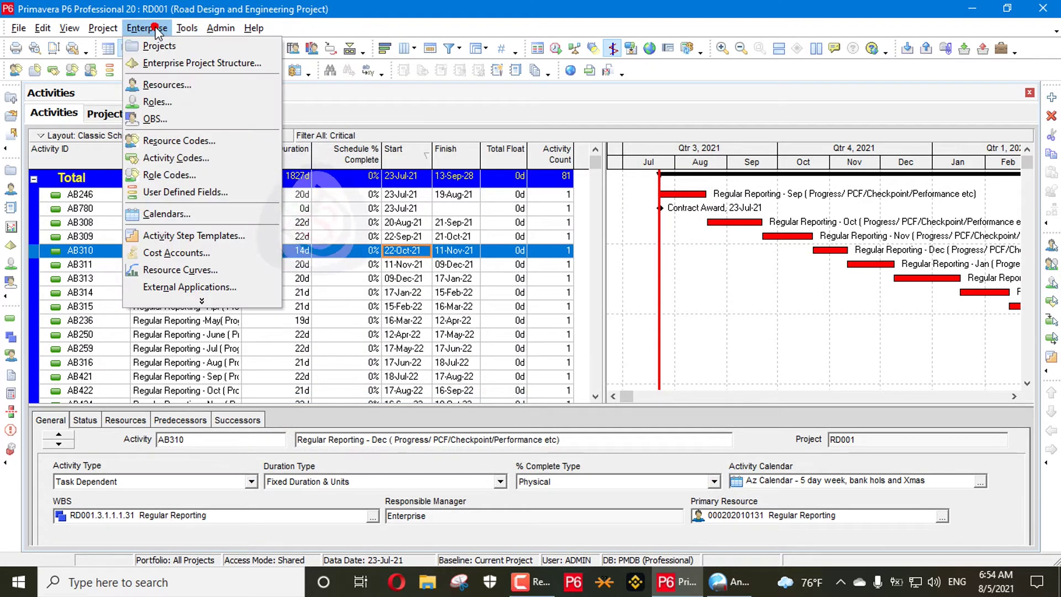
{"action": "mouse_move", "coordinate": [187, 27]}
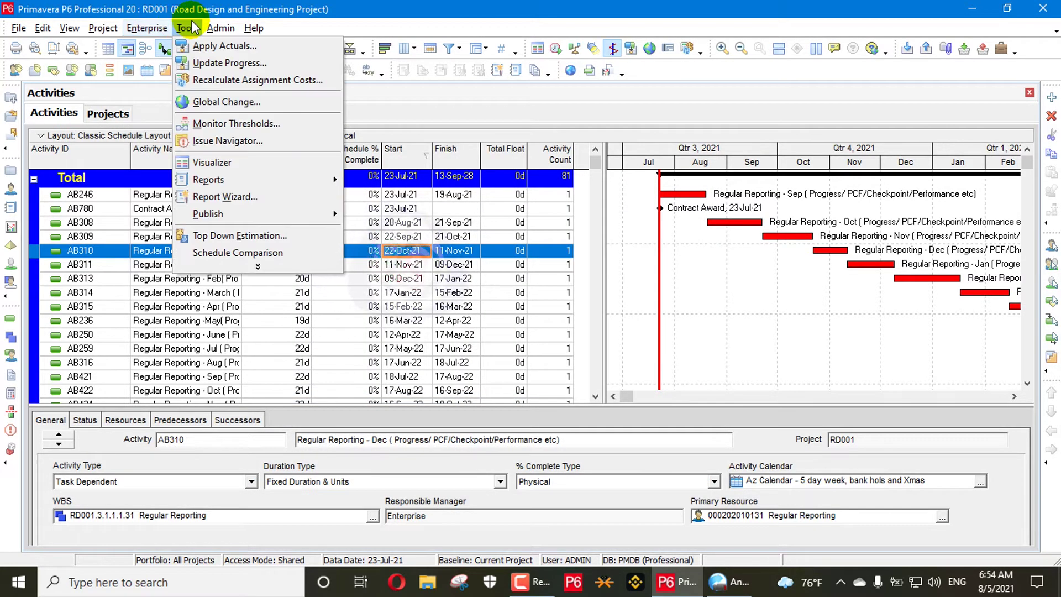
{"action": "left_click", "coordinate": [229, 101]}
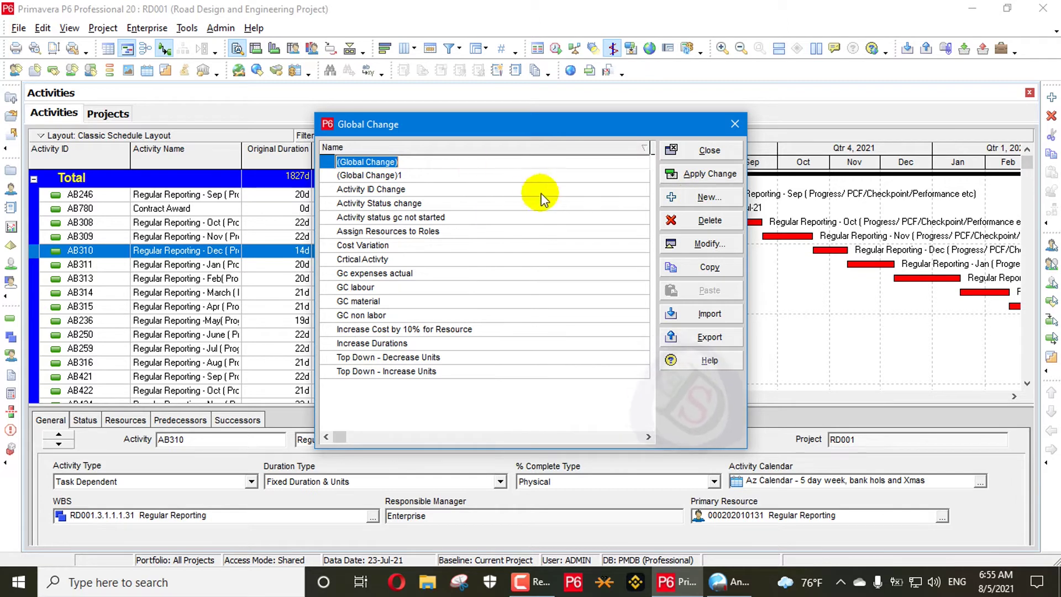
{"action": "left_click", "coordinate": [530, 176]}
{"action": "left_click", "coordinate": [709, 244]}
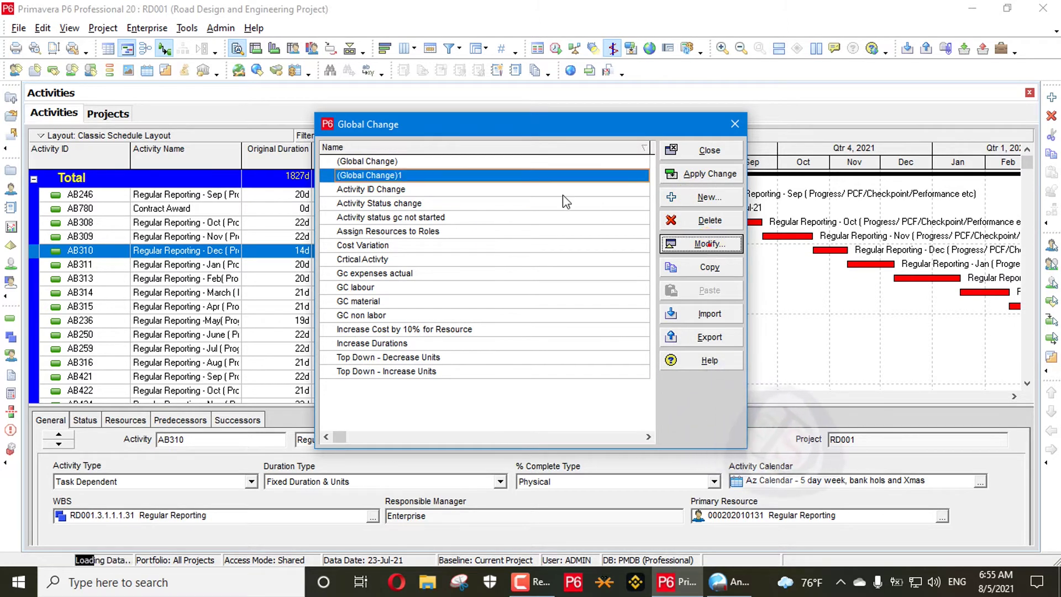
{"action": "double_click", "coordinate": [590, 145]}
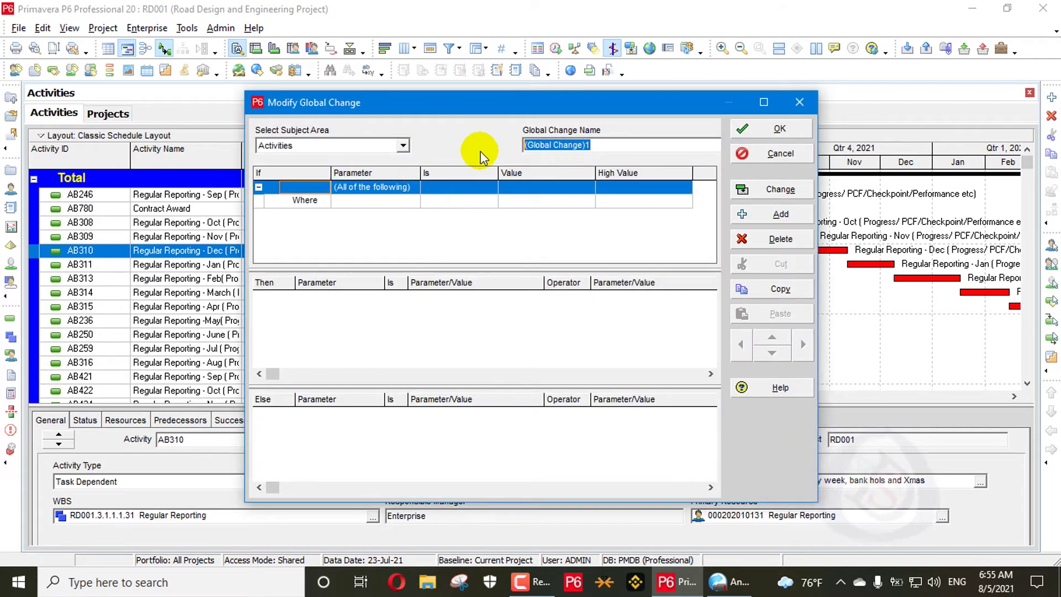
{"action": "type", "text": "Crtical"}
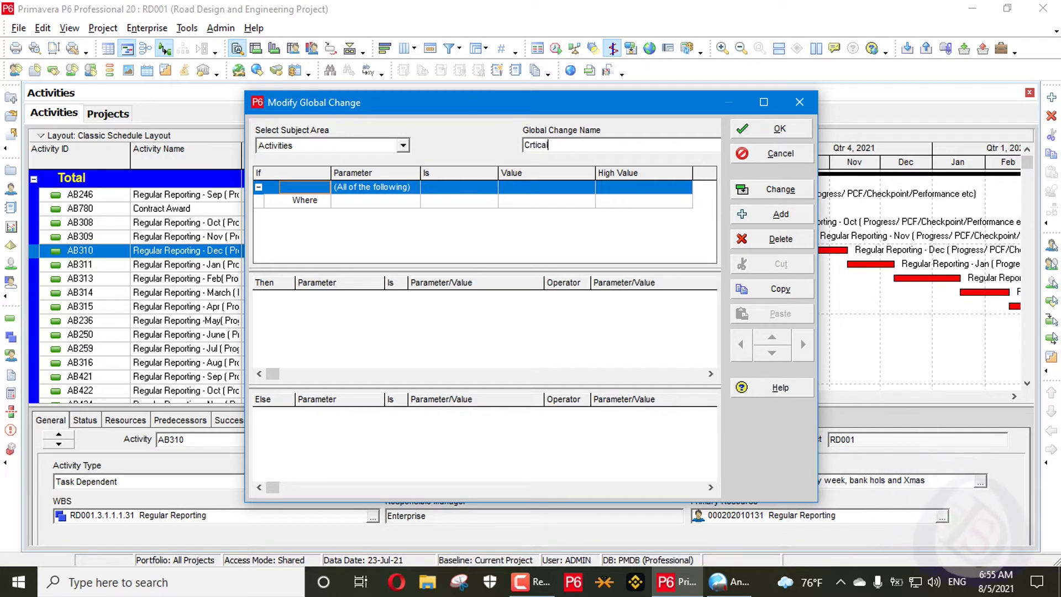
{"action": "type", "text": " indicat"}
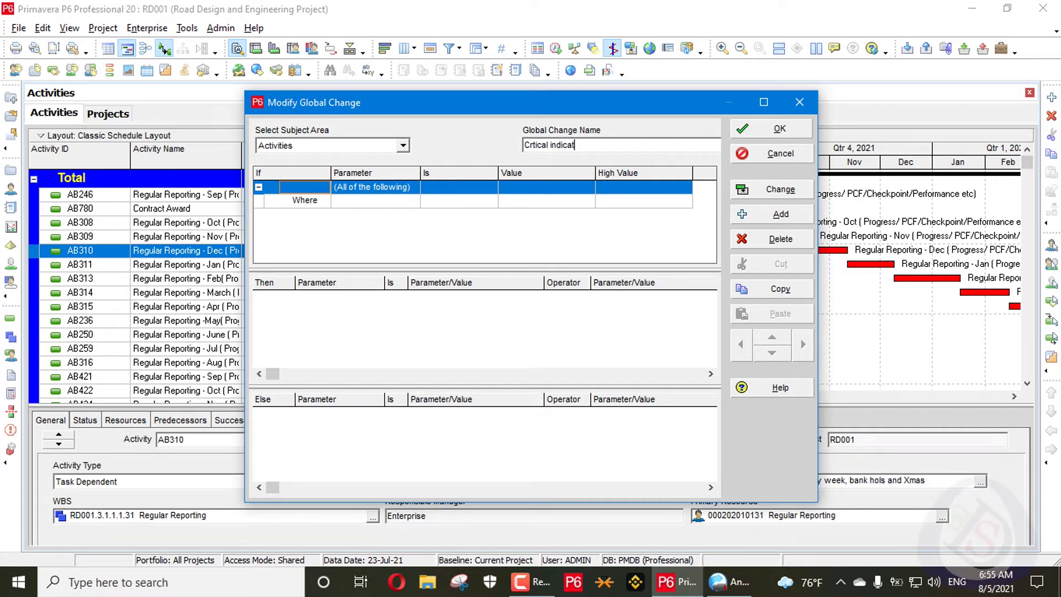
{"action": "type", "text": "or"}
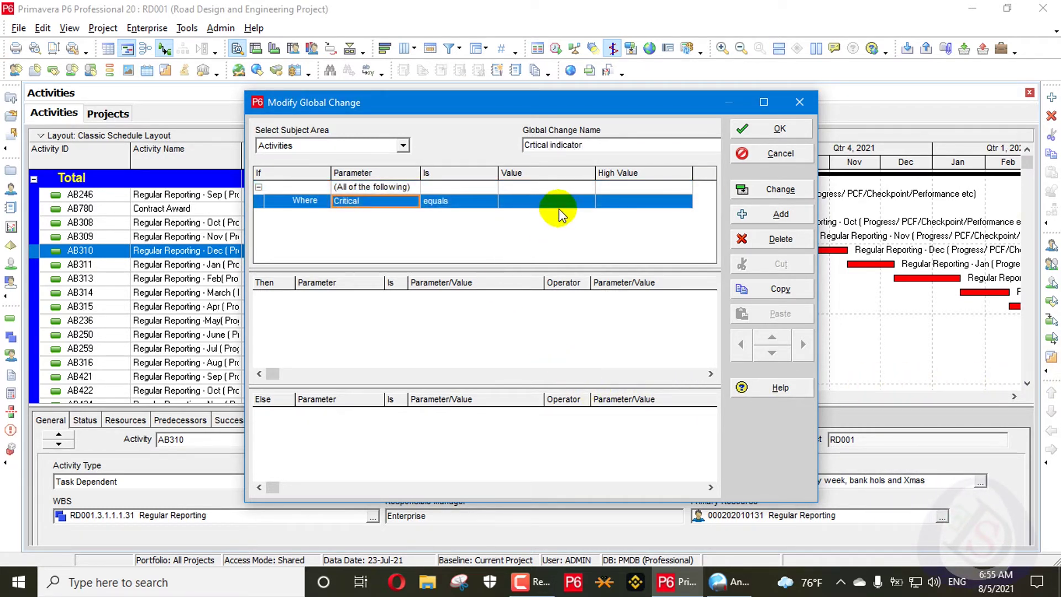
Define the global change condition as Critical equals Yes, with Crtical Indicator set to Red as the Then action
{"action": "left_click", "coordinate": [536, 228]}
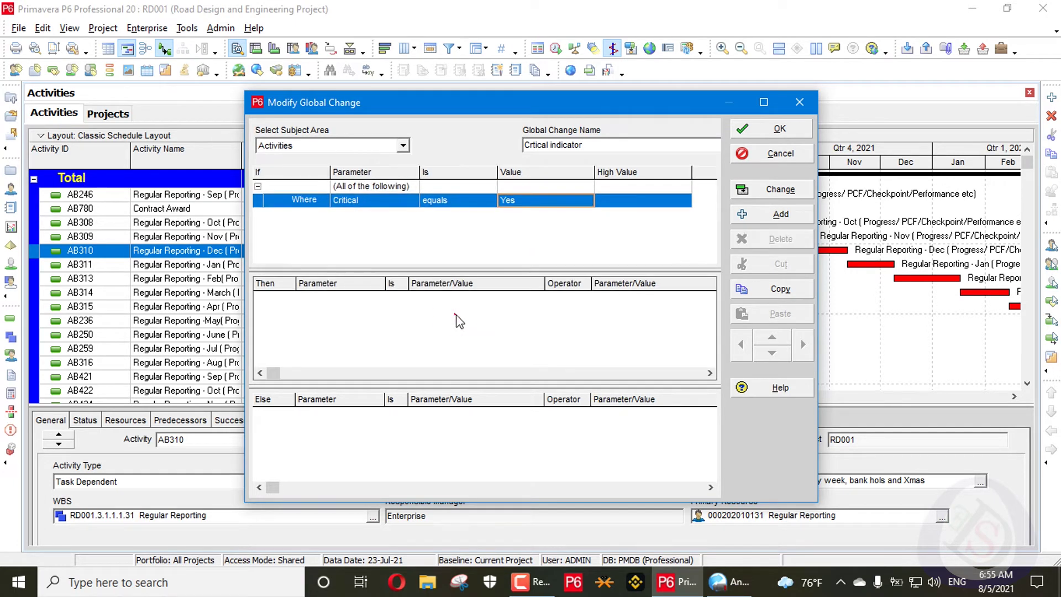
{"action": "left_click", "coordinate": [791, 217]}
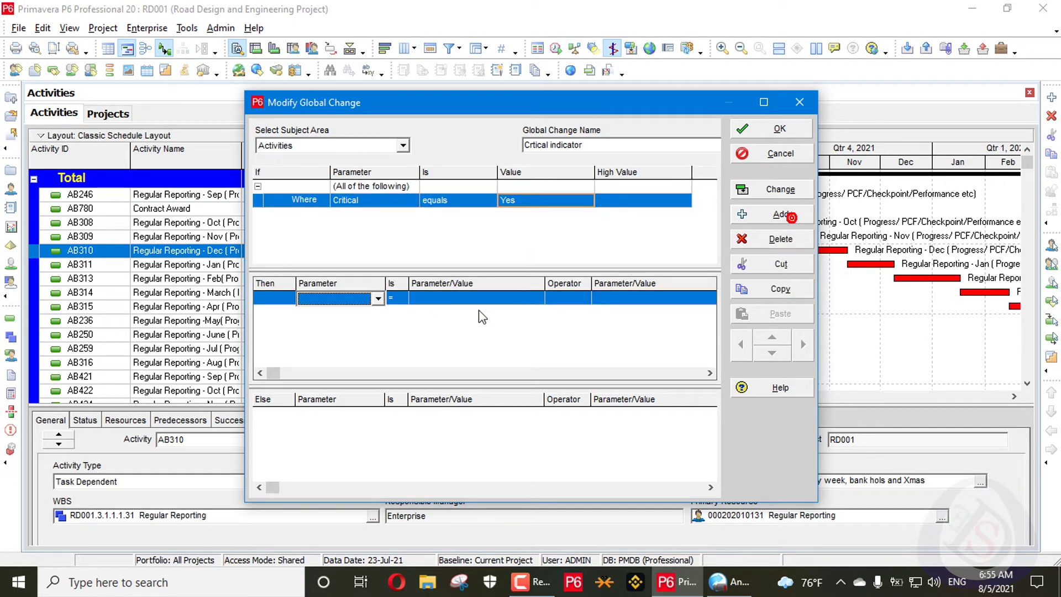
{"action": "left_click", "coordinate": [343, 300]}
{"action": "type", "text": "ccc"}
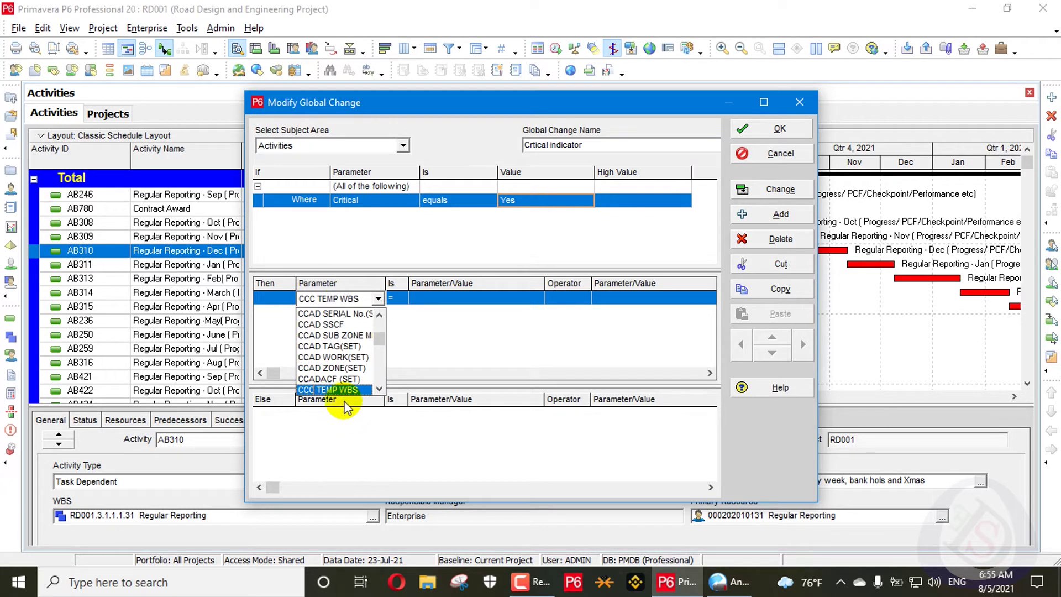
{"action": "scroll", "coordinate": [340, 354], "scroll_direction": "down", "scroll_amount": 3}
{"action": "left_click", "coordinate": [330, 360]}
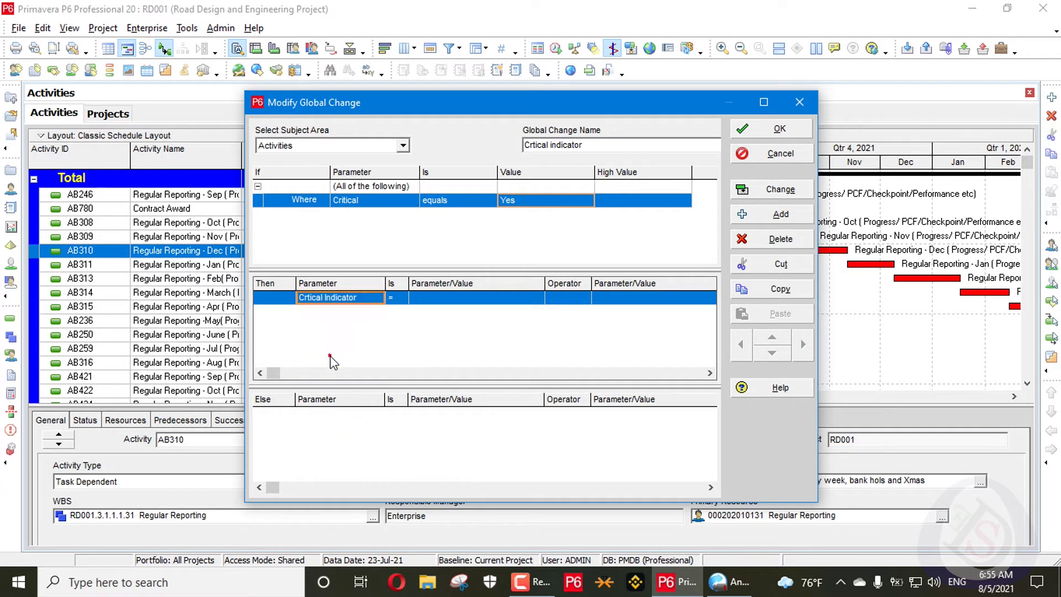
{"action": "left_click", "coordinate": [470, 298]}
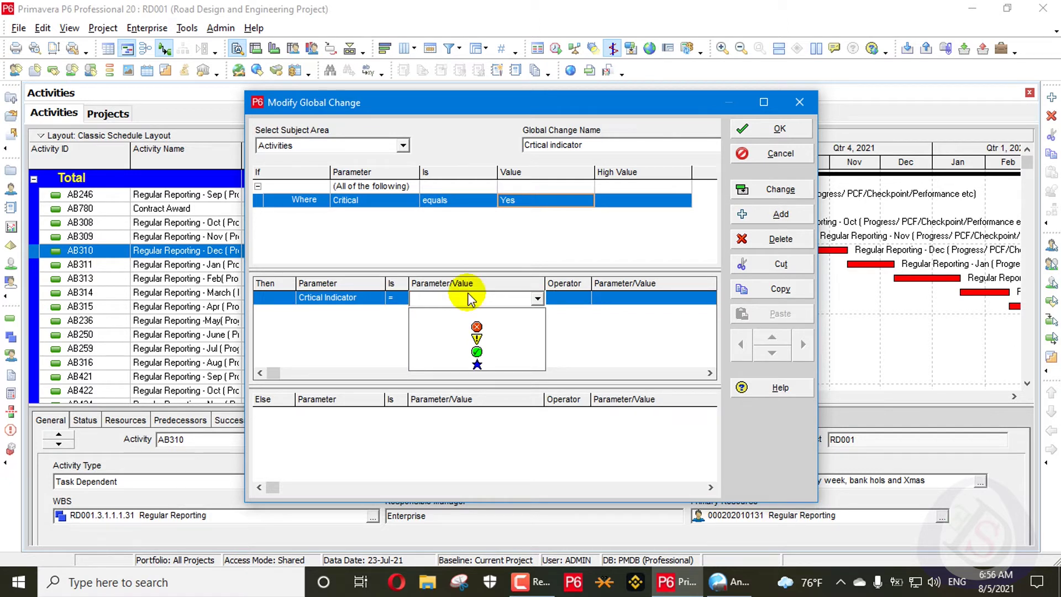
{"action": "left_click", "coordinate": [499, 331]}
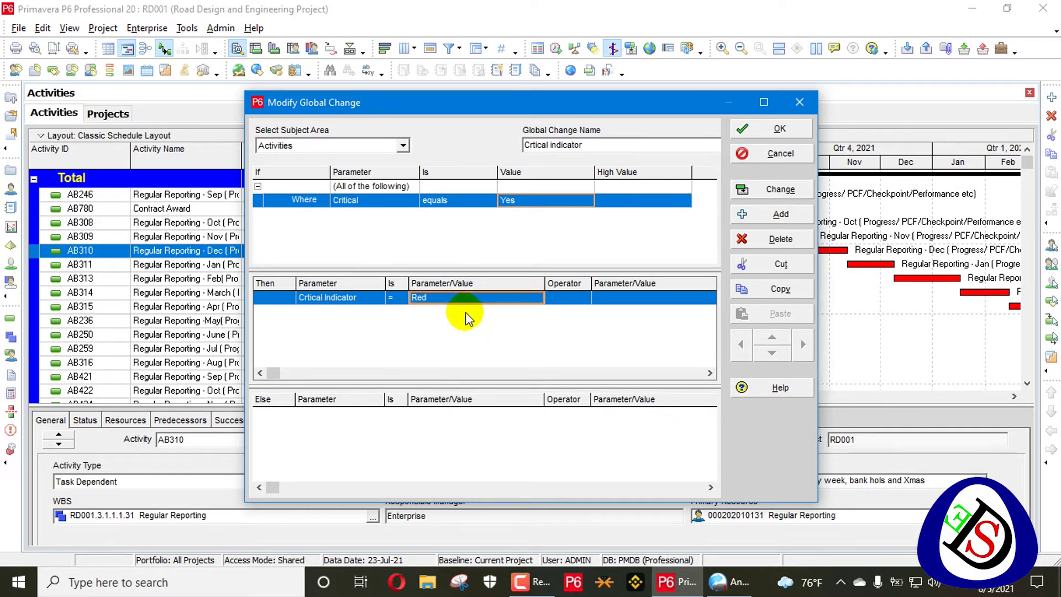
Add an Else action that sets Crtical Indicator to Green, and save the global change
{"action": "left_click", "coordinate": [480, 426]}
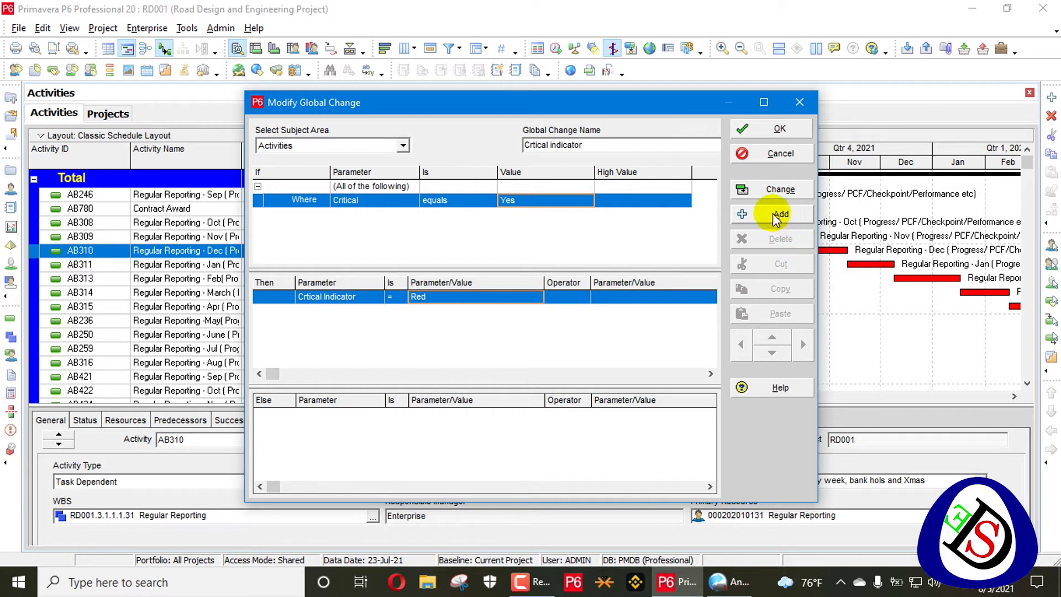
{"action": "left_click", "coordinate": [294, 430]}
{"action": "left_click", "coordinate": [339, 434]}
{"action": "left_click", "coordinate": [448, 417]}
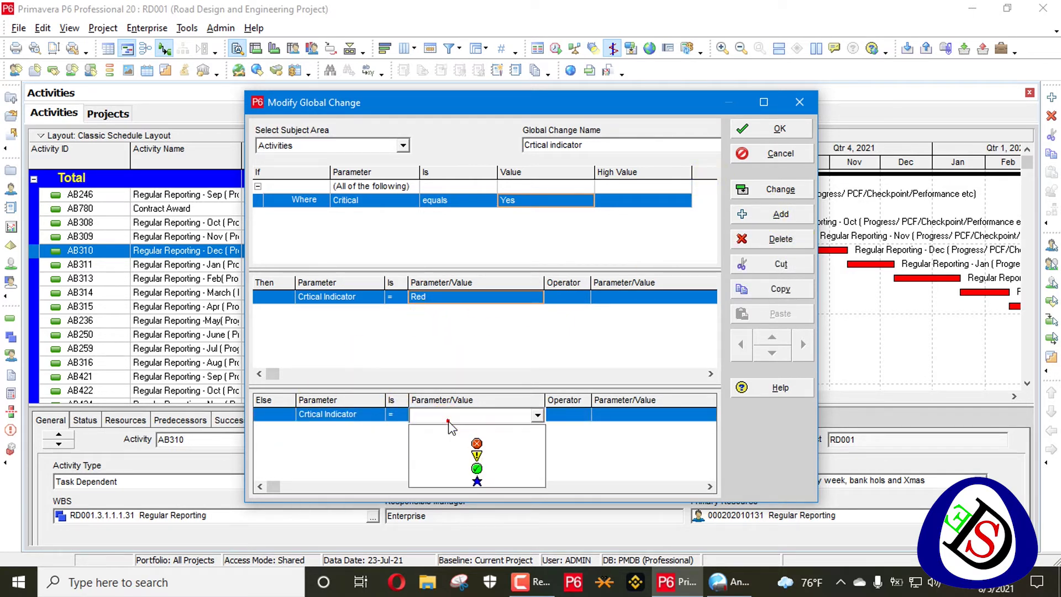
{"action": "left_click", "coordinate": [458, 469]}
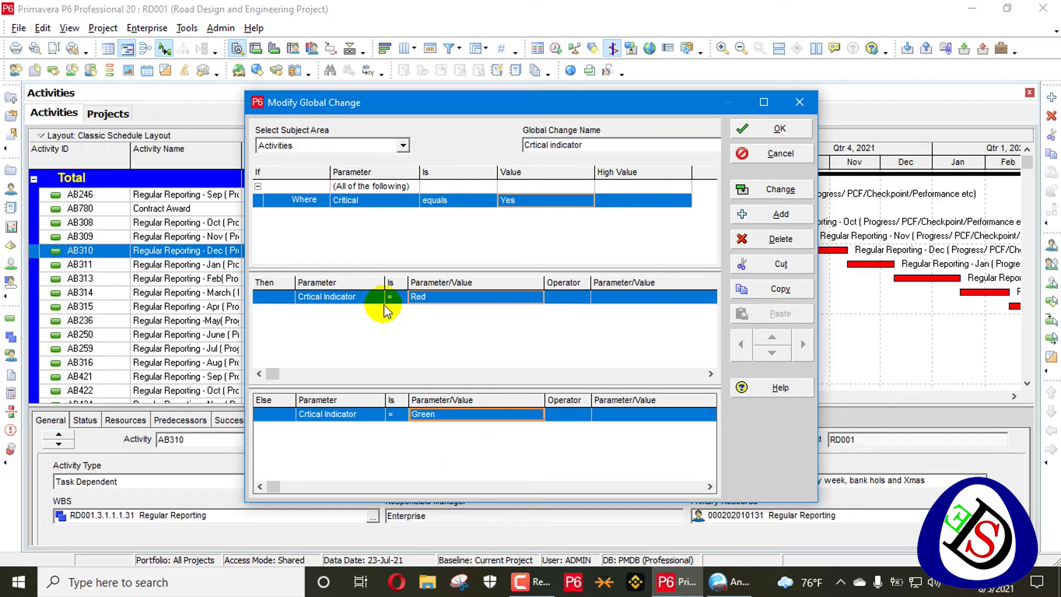
{"action": "left_click", "coordinate": [780, 136]}
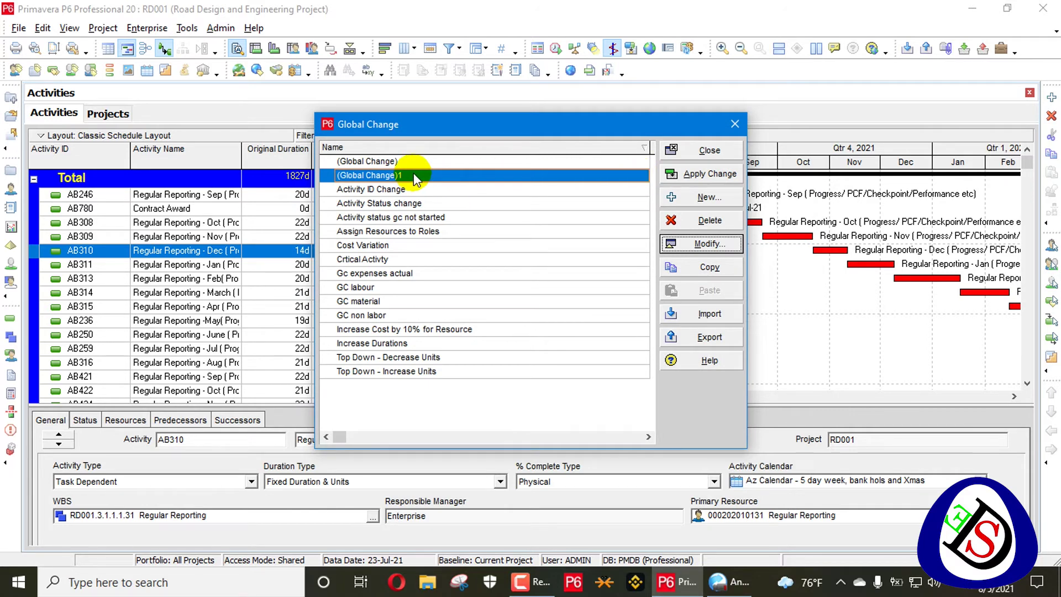
{"action": "left_click", "coordinate": [711, 243]}
{"action": "left_click", "coordinate": [786, 154]}
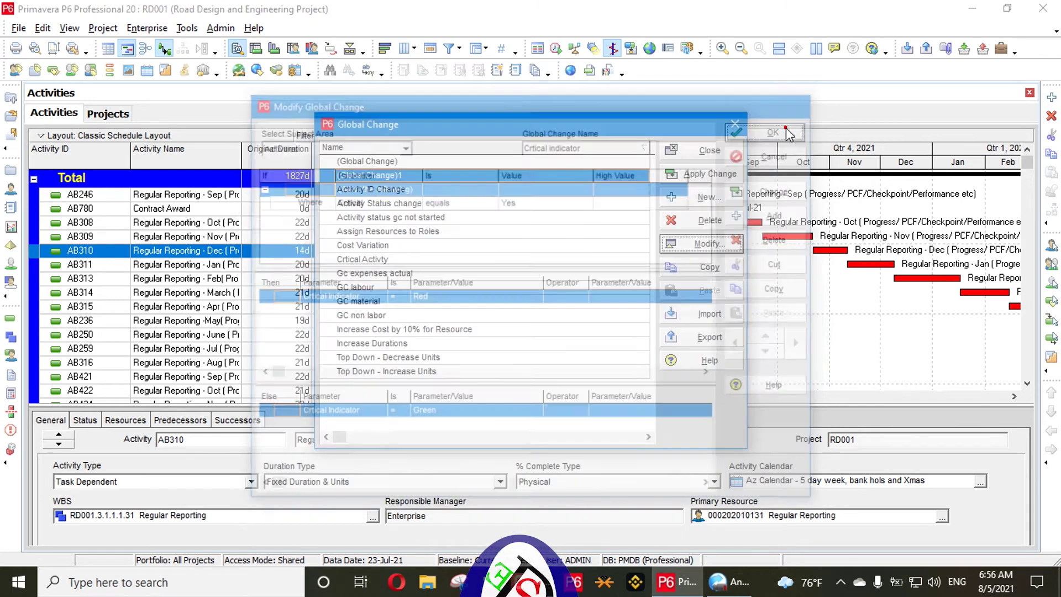
Run the Crtical indicator global change on the project and agree to proceed to its report
{"action": "left_click", "coordinate": [711, 175]}
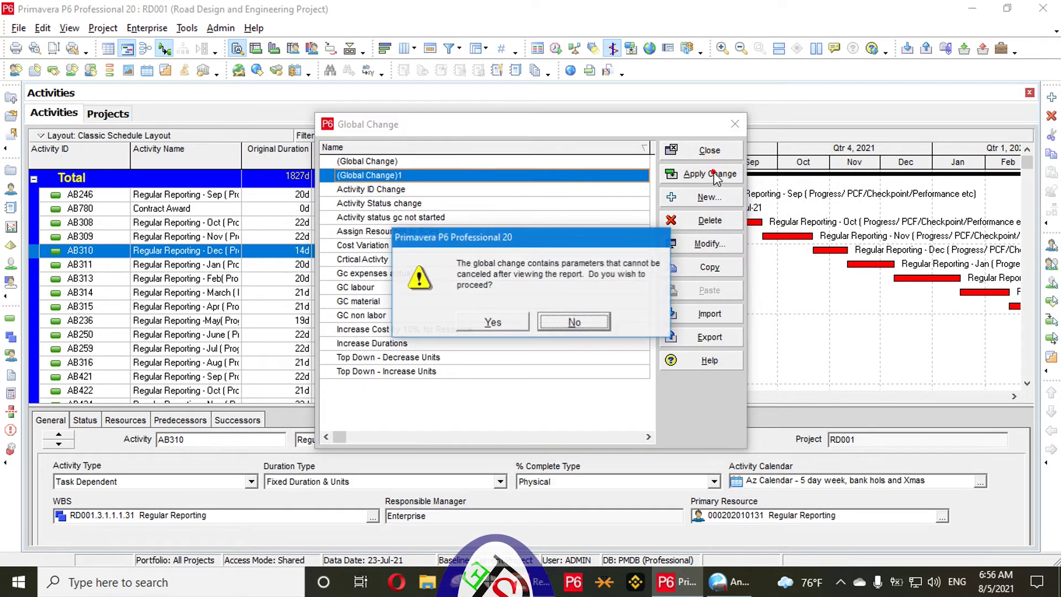
{"action": "left_click", "coordinate": [505, 322]}
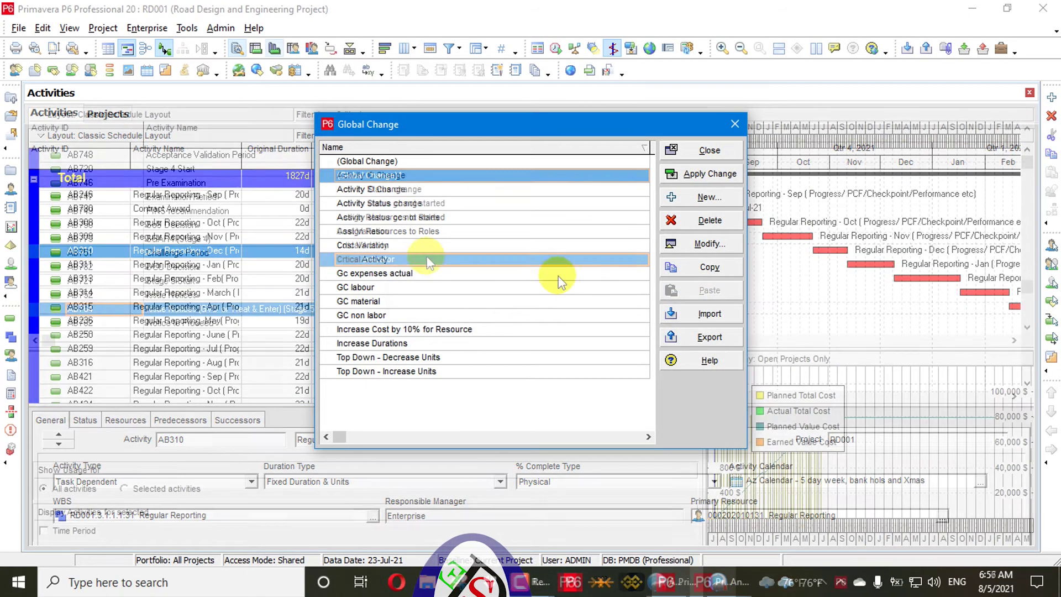
{"action": "left_click", "coordinate": [434, 259]}
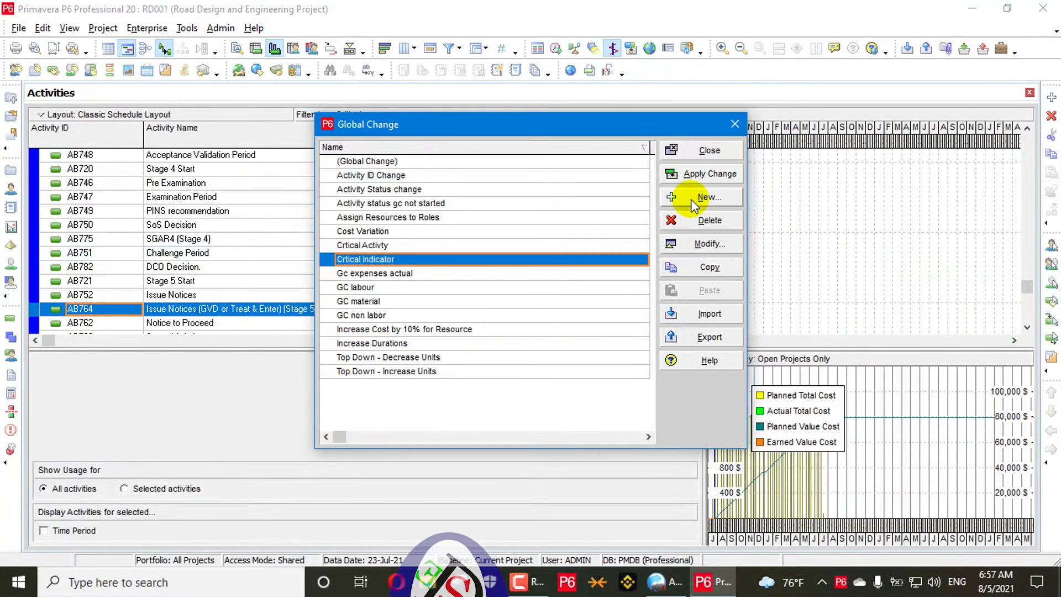
{"action": "left_click", "coordinate": [704, 174]}
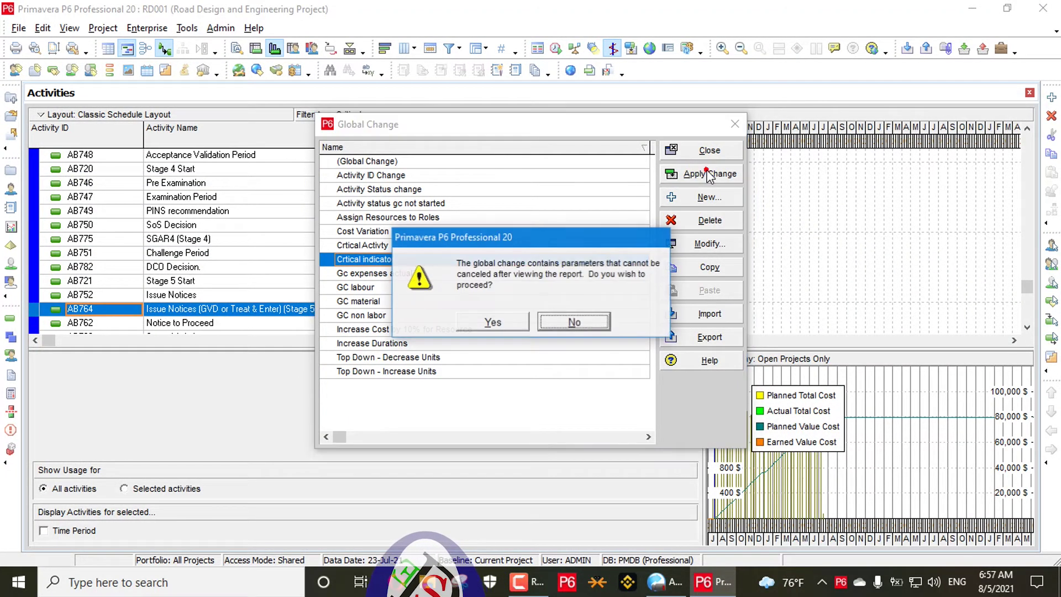
{"action": "left_click", "coordinate": [511, 320]}
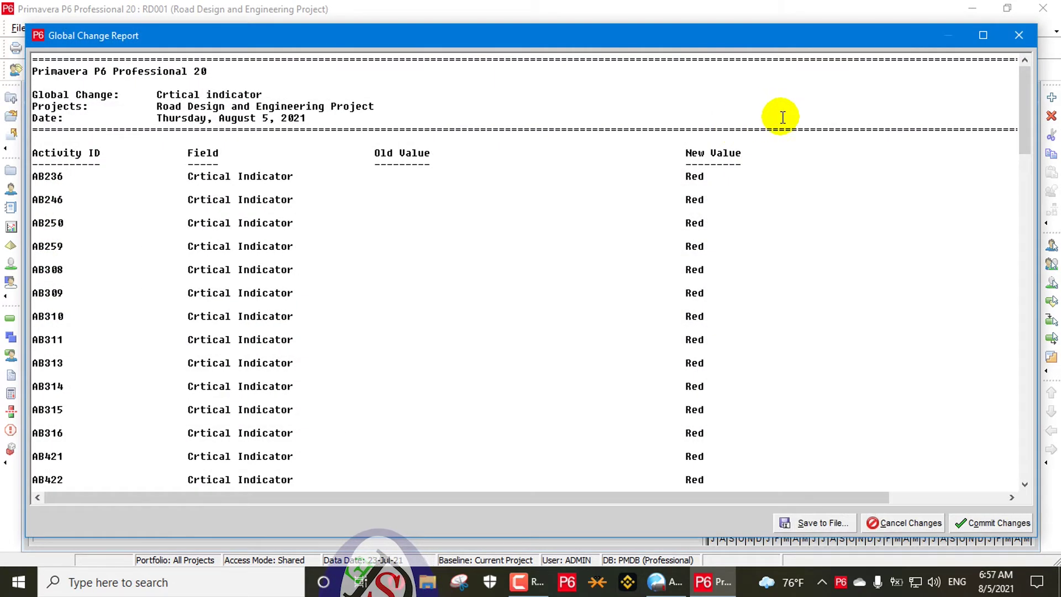
Review the global change report, commit the changes without saving a log file, and close the global change list
{"action": "scroll", "coordinate": [784, 192], "scroll_direction": "down", "scroll_amount": 3}
{"action": "scroll", "coordinate": [783, 192], "scroll_direction": "down", "scroll_amount": 1}
{"action": "scroll", "coordinate": [782, 191], "scroll_direction": "up", "scroll_amount": 4}
{"action": "scroll", "coordinate": [782, 190], "scroll_direction": "down", "scroll_amount": 2}
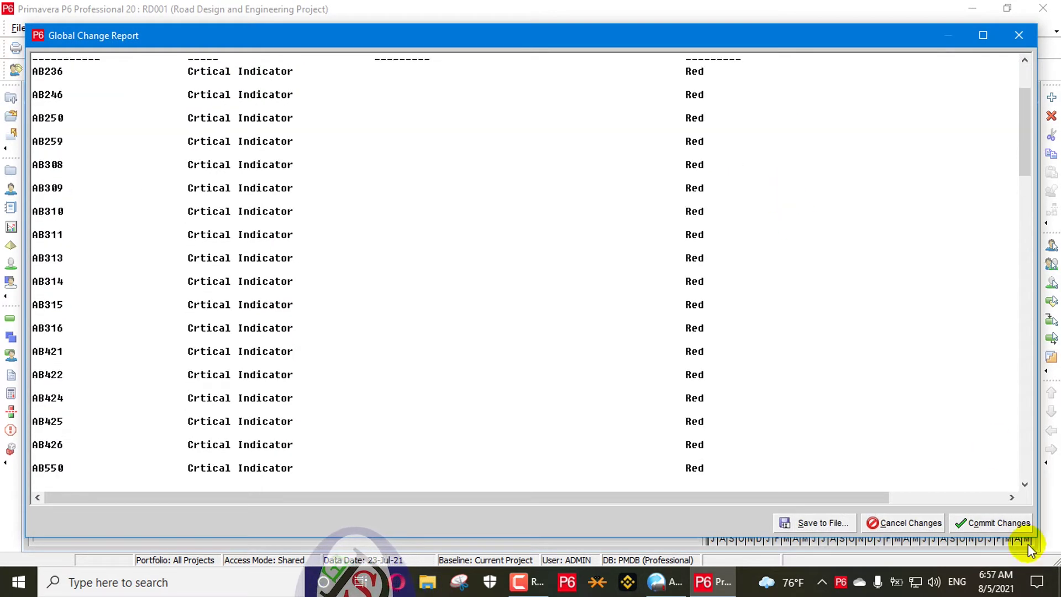
{"action": "left_click", "coordinate": [1003, 524]}
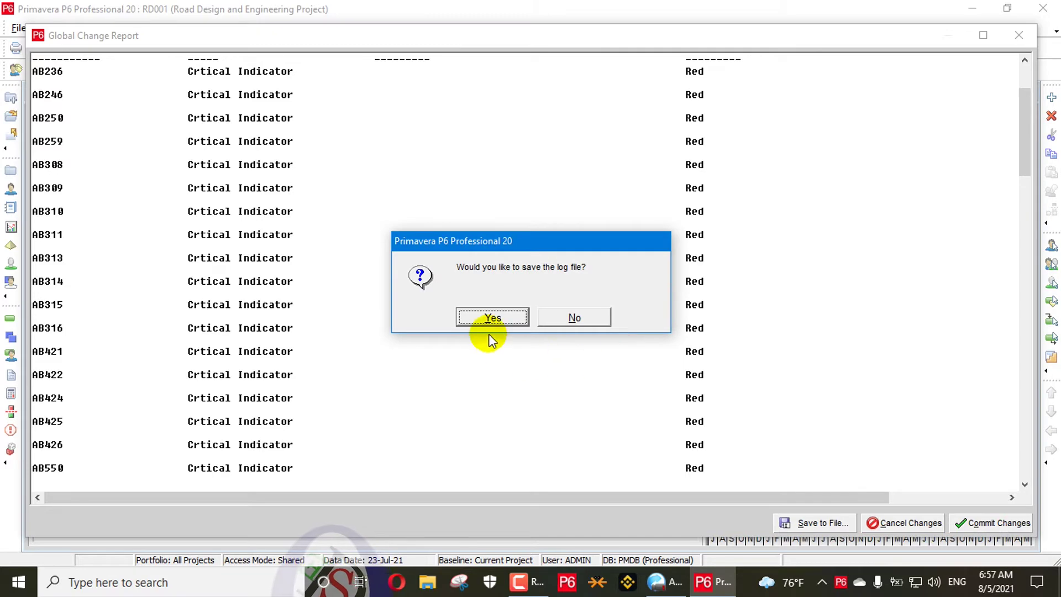
{"action": "left_click", "coordinate": [538, 318]}
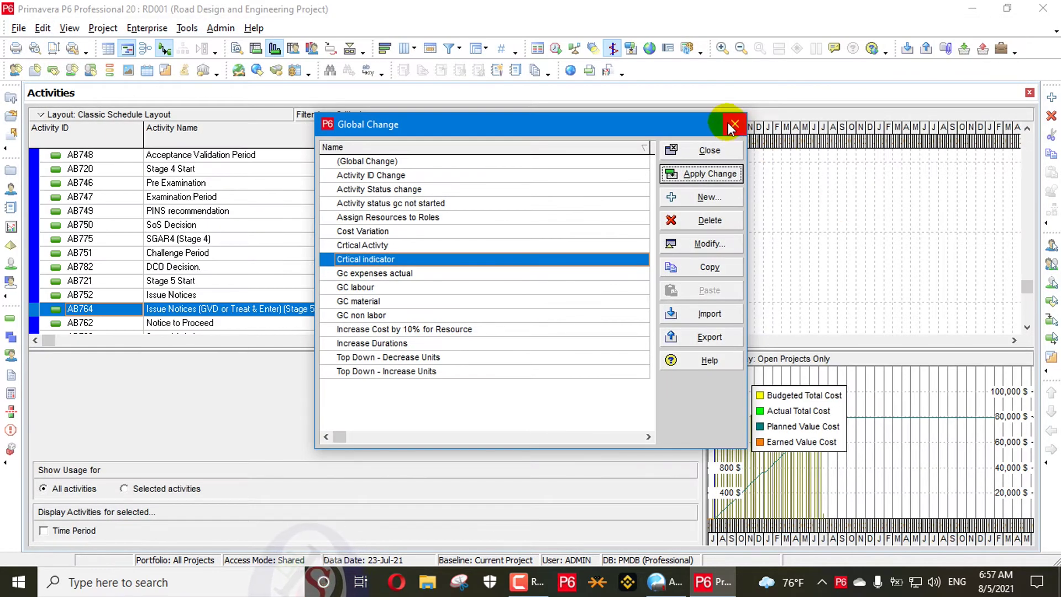
{"action": "left_click", "coordinate": [740, 125]}
Add the user-defined Crtical Indicator field to the columns of the activity table
{"action": "right_click", "coordinate": [689, 135]}
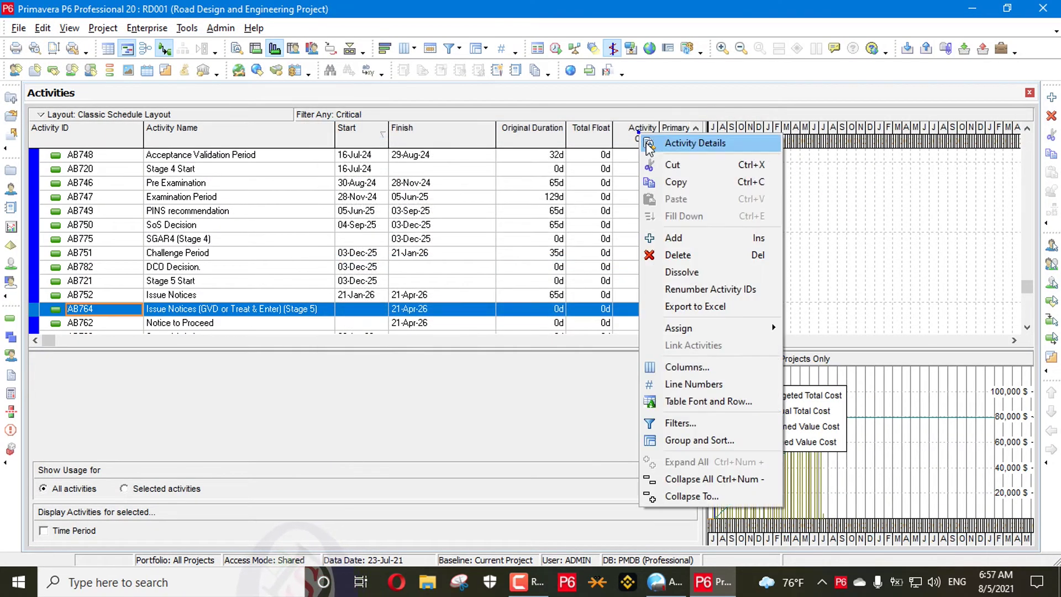
{"action": "left_click", "coordinate": [686, 367]}
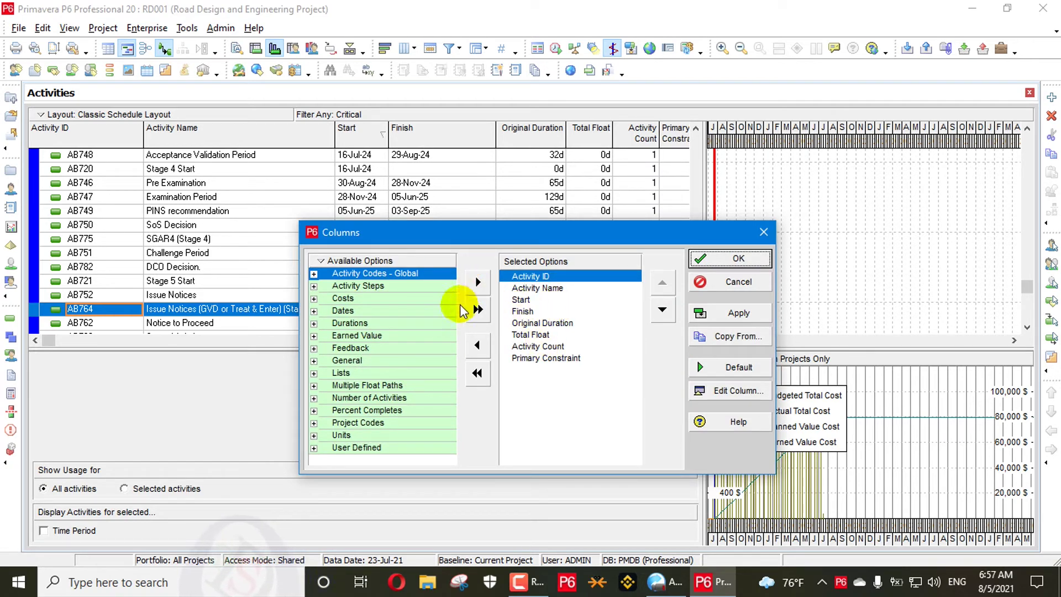
{"action": "left_click", "coordinate": [314, 448]}
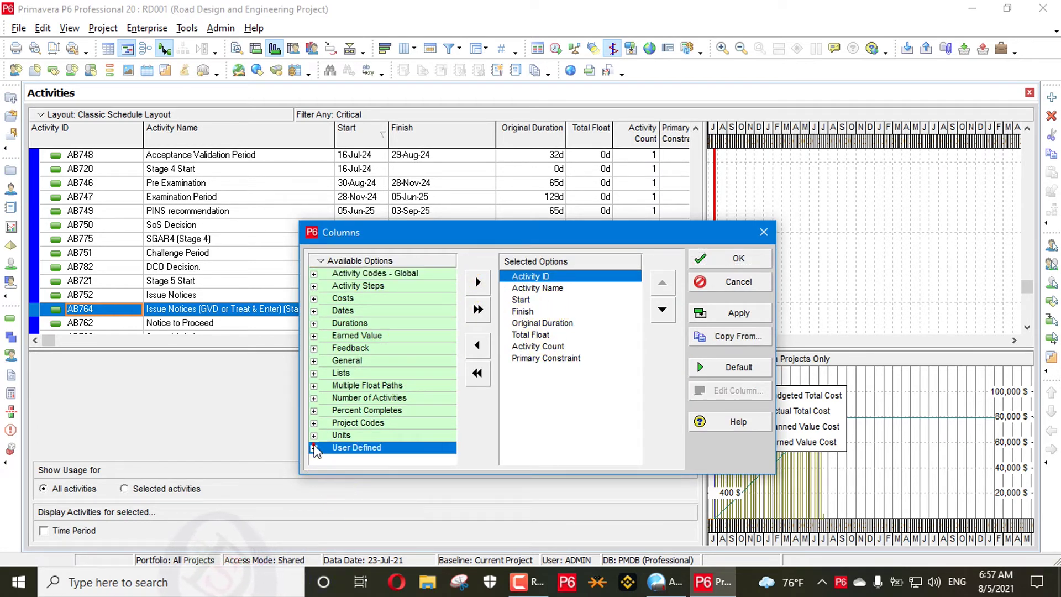
{"action": "left_click", "coordinate": [313, 447]}
{"action": "scroll", "coordinate": [332, 420], "scroll_direction": "down", "scroll_amount": 10}
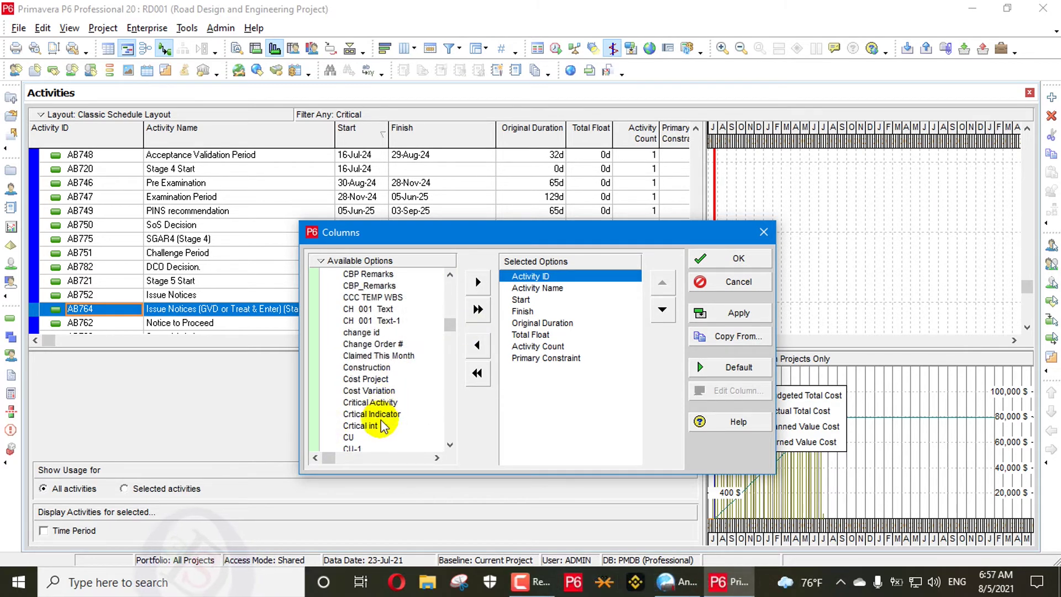
{"action": "left_click", "coordinate": [381, 415]}
{"action": "left_click", "coordinate": [477, 281]}
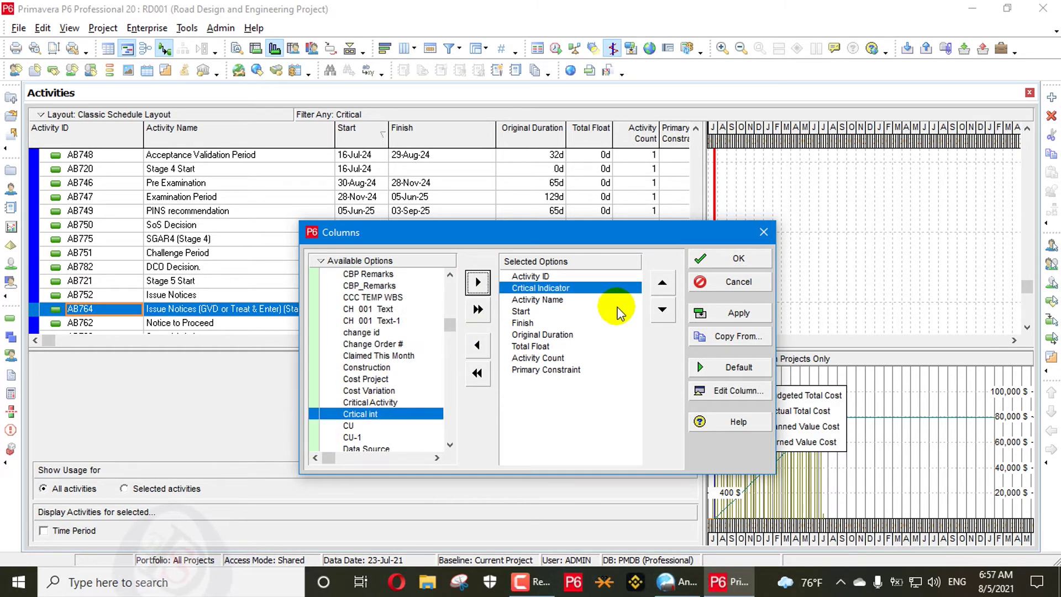
Move Crtical Indicator to the end of the column order, after Primary Constraint, and apply the column setup
{"action": "left_click", "coordinate": [661, 309]}
{"action": "left_click", "coordinate": [661, 309]}
{"action": "left_click", "coordinate": [660, 309]}
{"action": "left_click", "coordinate": [661, 309]}
{"action": "left_click", "coordinate": [661, 309]}
{"action": "left_click", "coordinate": [661, 309]}
{"action": "left_click", "coordinate": [661, 309]}
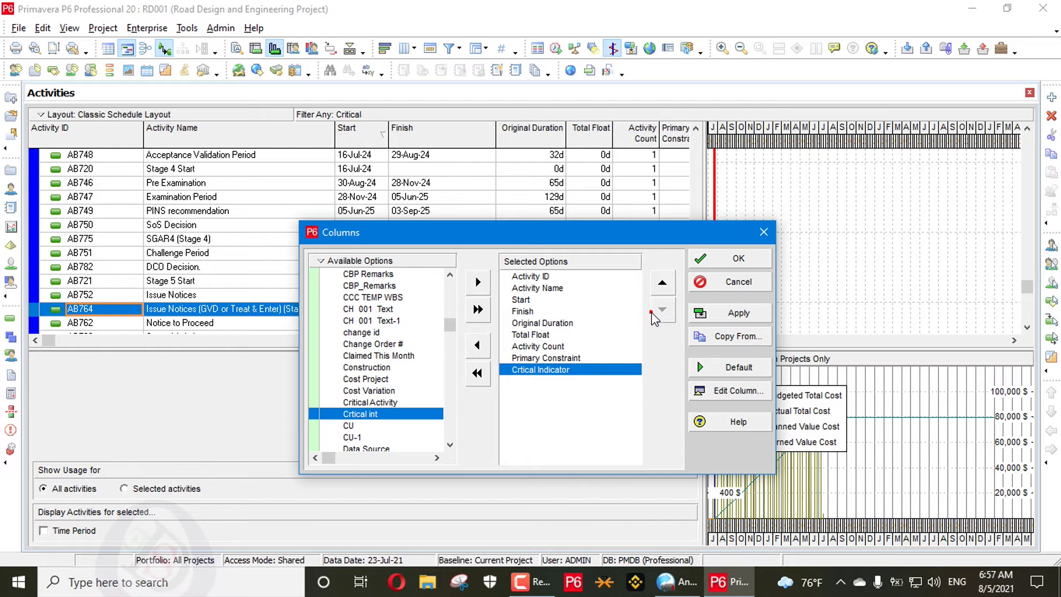
{"action": "left_click", "coordinate": [732, 313]}
{"action": "left_click", "coordinate": [728, 260]}
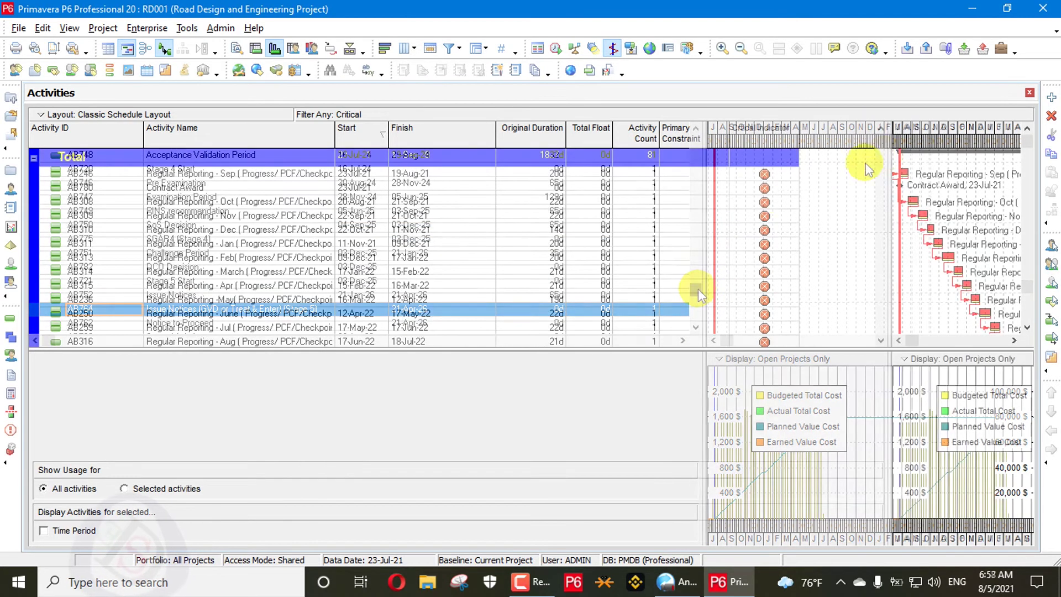
Remove the Critical filter and apply the change so that all activities are shown
{"action": "right_click", "coordinate": [796, 138]}
{"action": "left_click", "coordinate": [863, 489]}
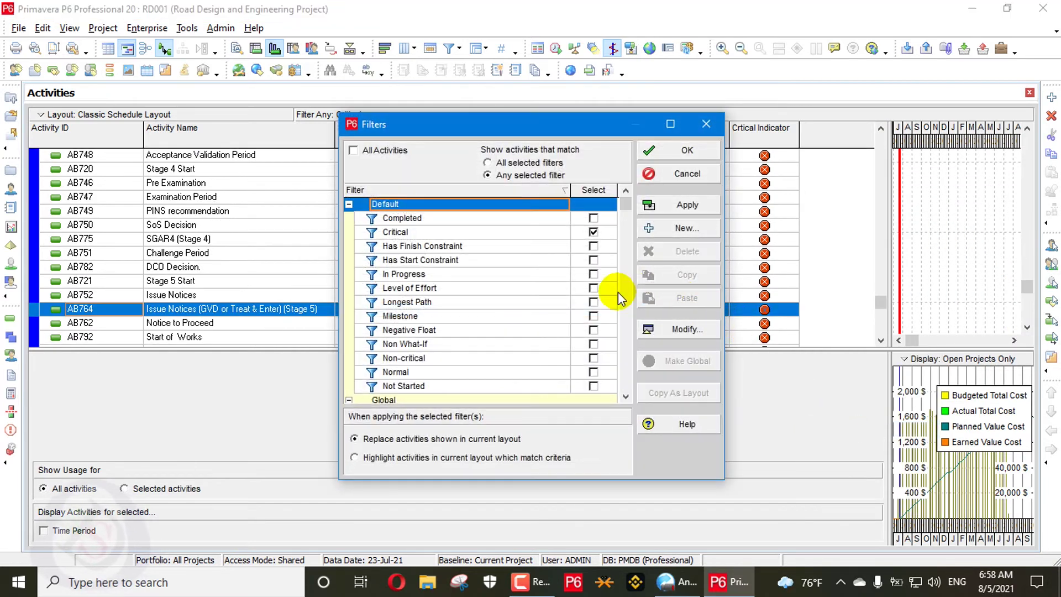
{"action": "left_click", "coordinate": [593, 231]}
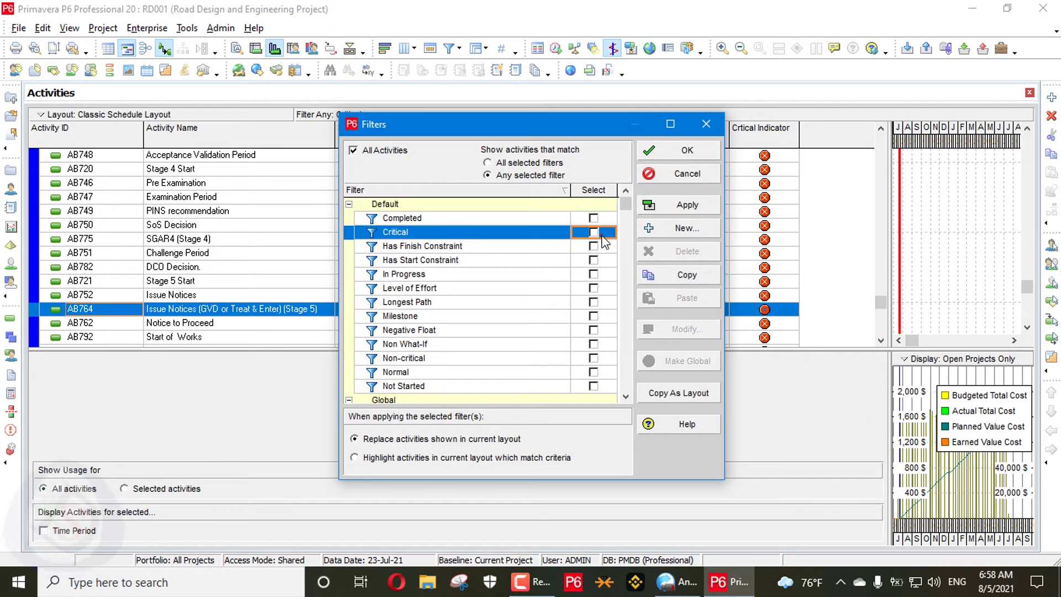
{"action": "left_click", "coordinate": [685, 207]}
{"action": "left_click", "coordinate": [690, 157]}
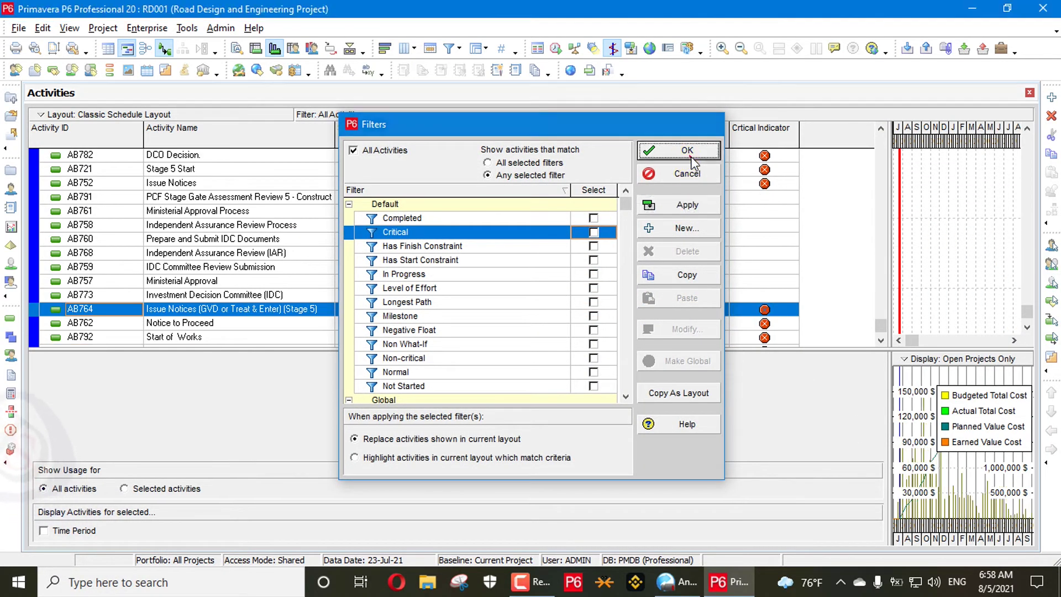
{"action": "right_click", "coordinate": [767, 138]}
{"action": "left_click", "coordinate": [841, 112]}
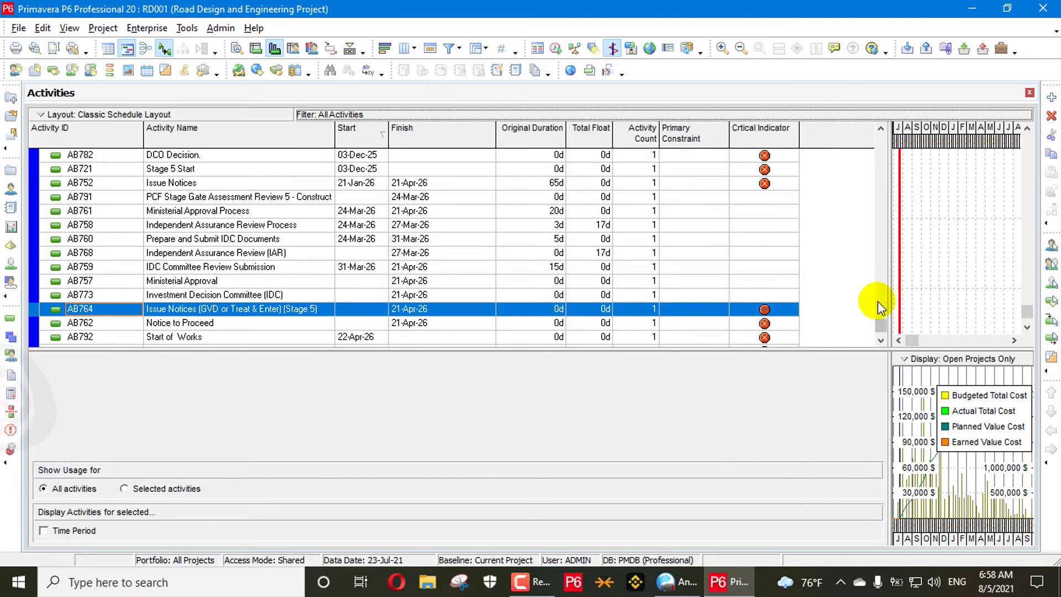
Reopen the Crtical indicator global change for modification and run it on all activities
{"action": "left_click_drag", "start_coordinate": [886, 326], "coordinate": [879, 252]}
{"action": "left_click_drag", "start_coordinate": [878, 280], "coordinate": [881, 106]}
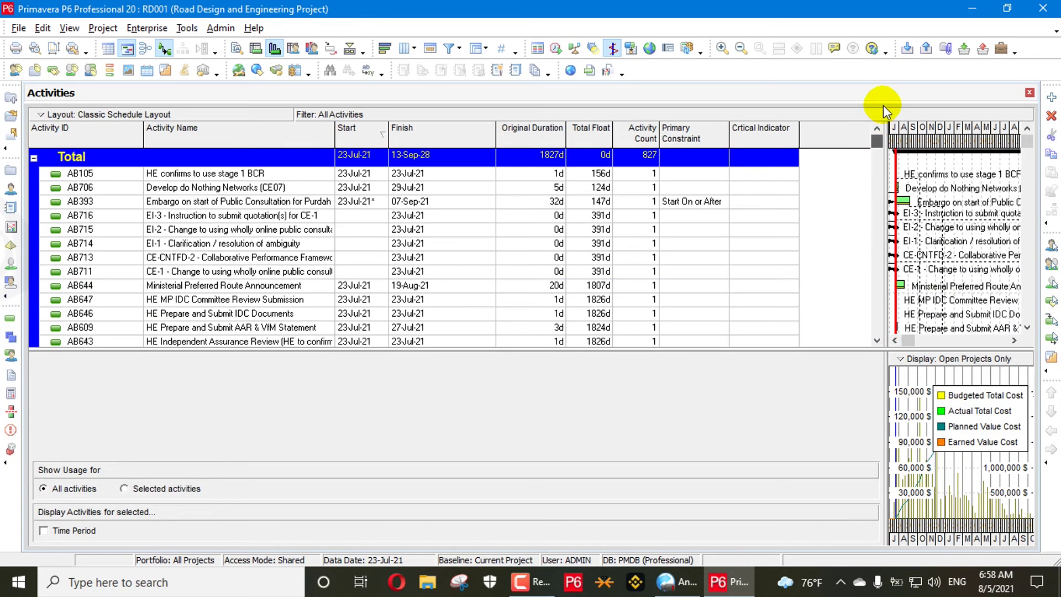
{"action": "left_click", "coordinate": [188, 27]}
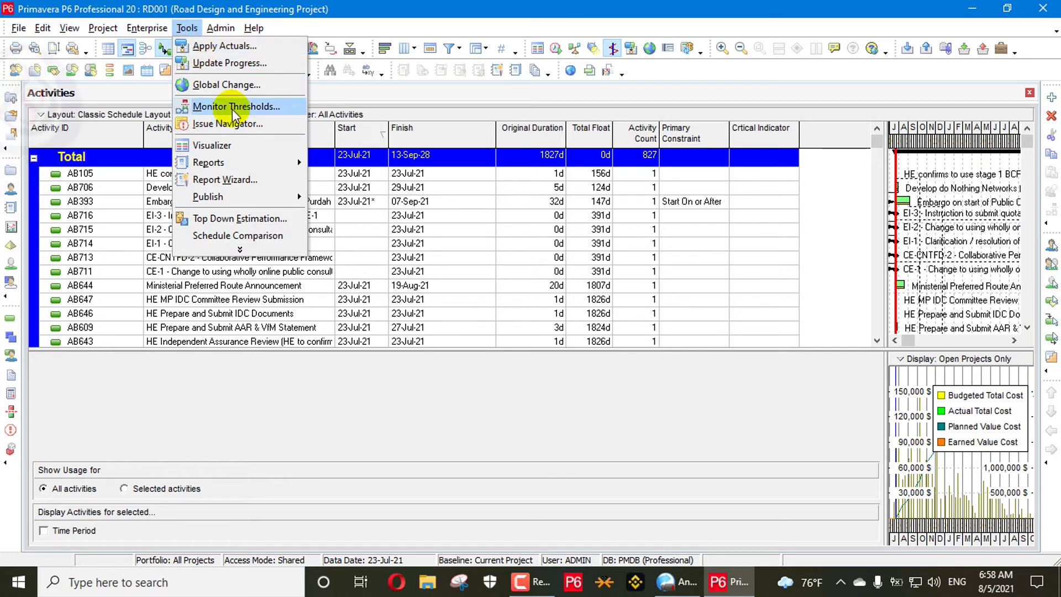
{"action": "left_click", "coordinate": [237, 86]}
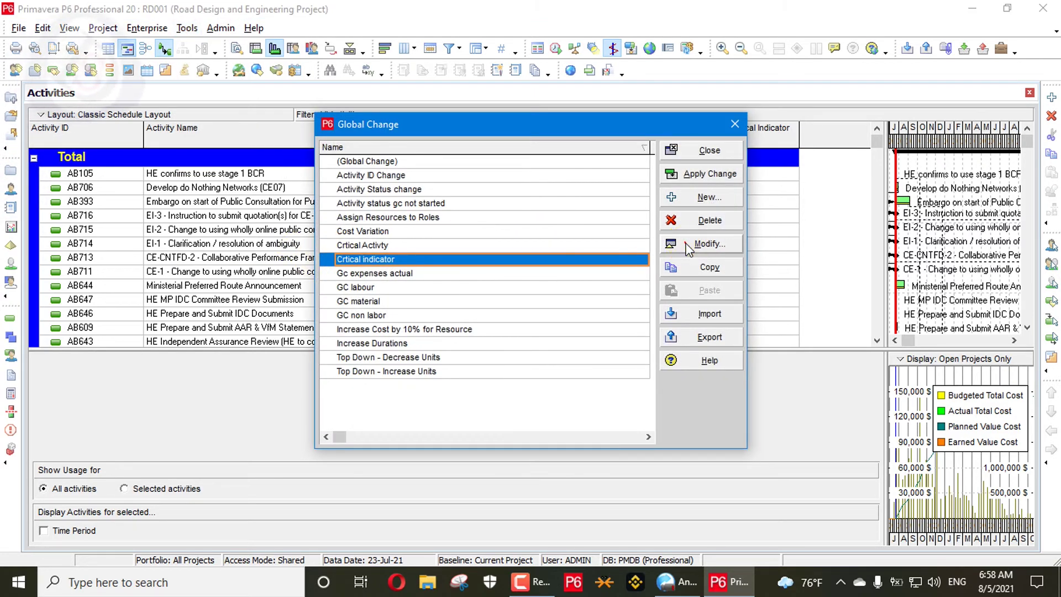
{"action": "left_click", "coordinate": [700, 243]}
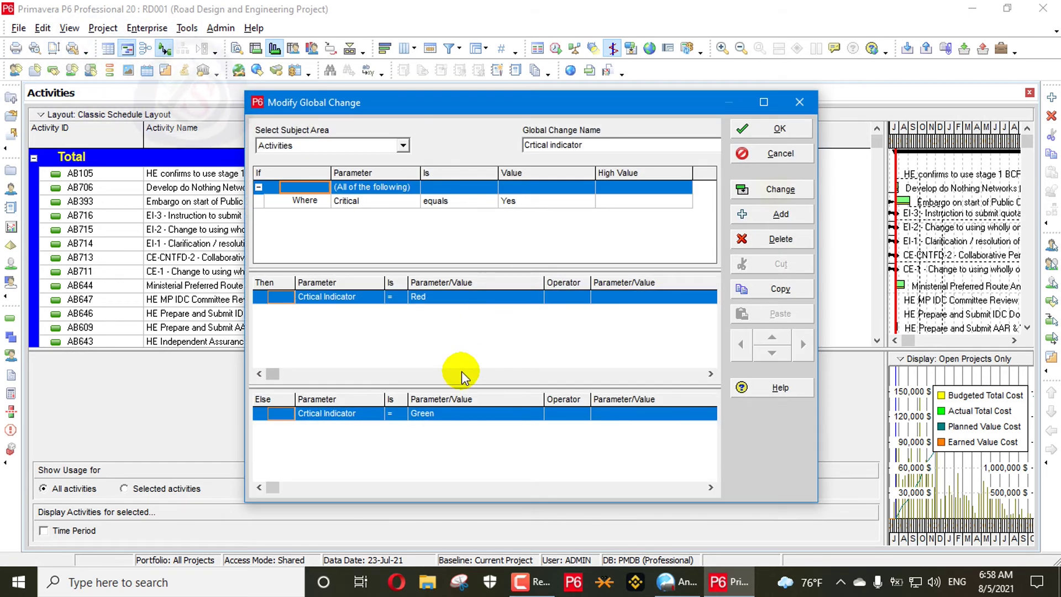
{"action": "left_click", "coordinate": [469, 325]}
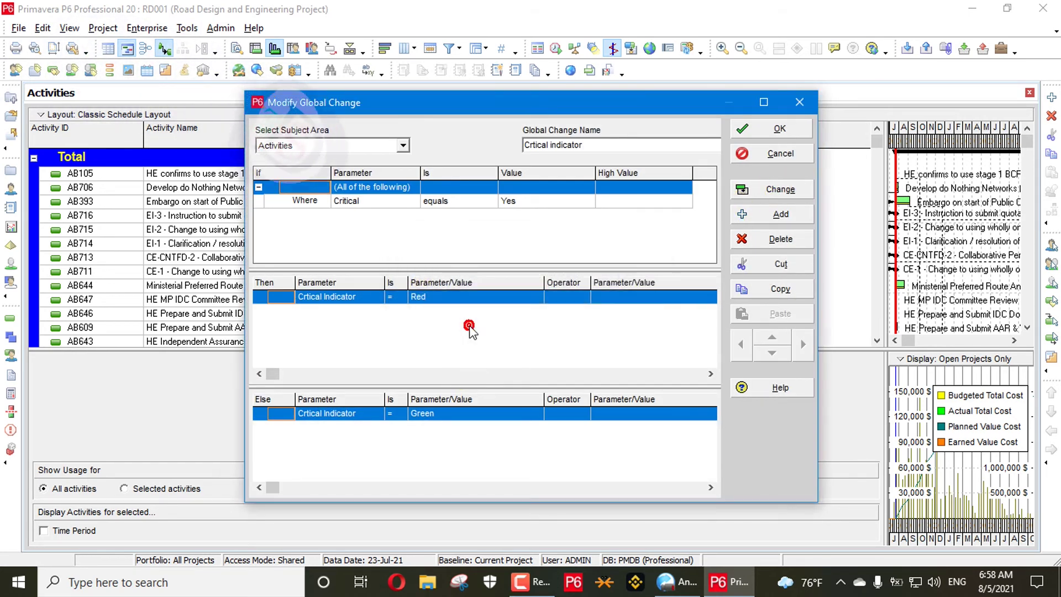
{"action": "left_click", "coordinate": [810, 132]}
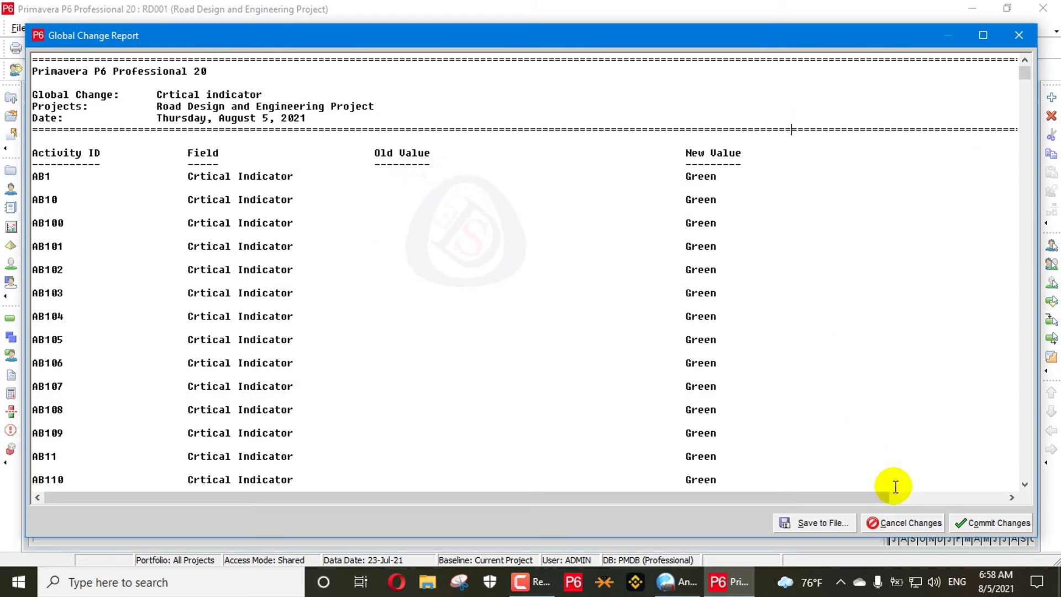
Commit the reported changes, cancel saving the log file, and close the global change windows
{"action": "left_click", "coordinate": [975, 523]}
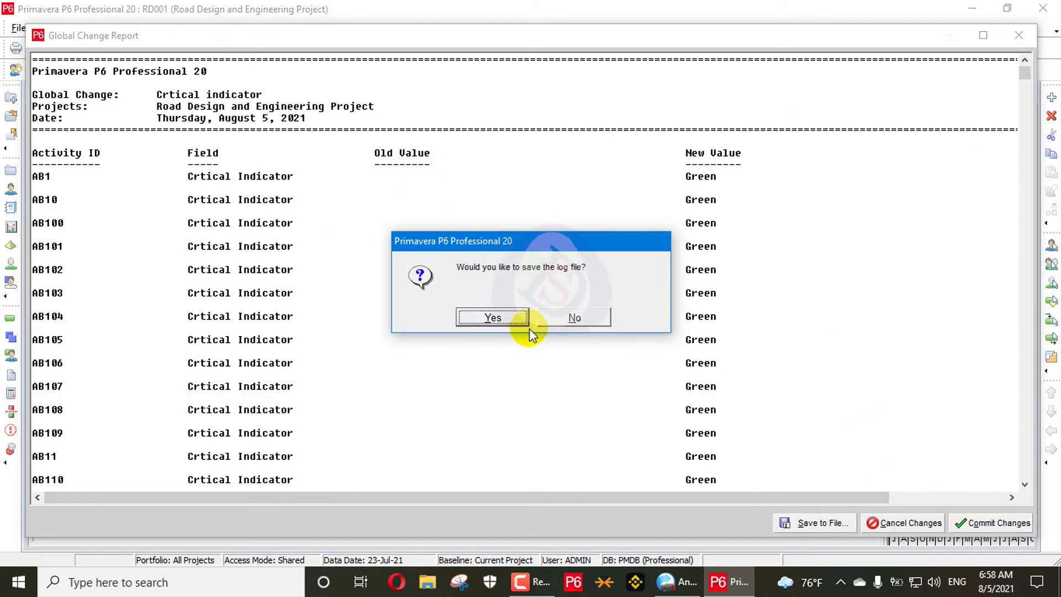
{"action": "left_click", "coordinate": [508, 317]}
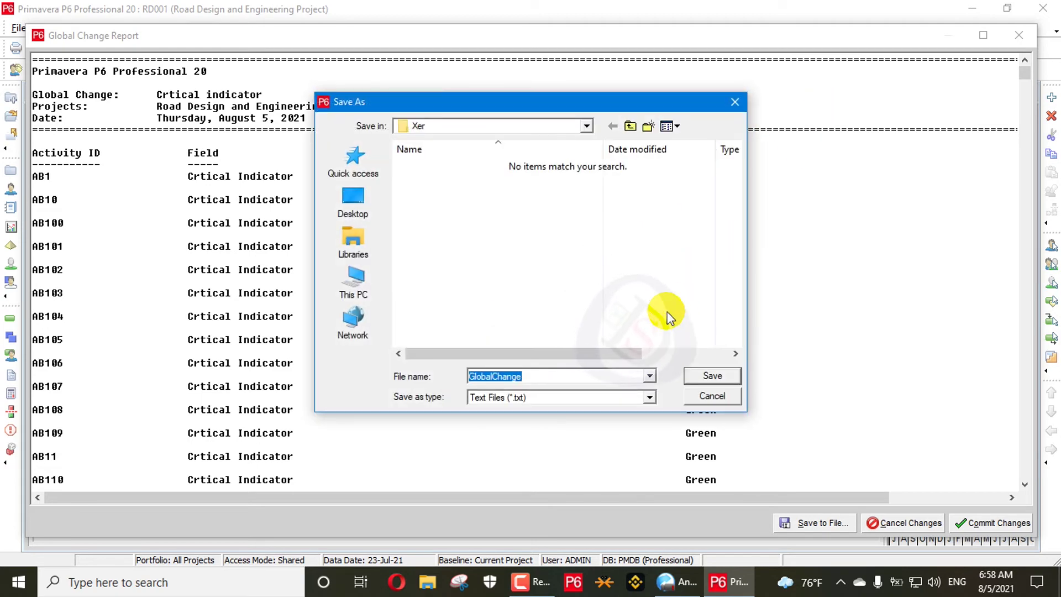
{"action": "left_click", "coordinate": [734, 102]}
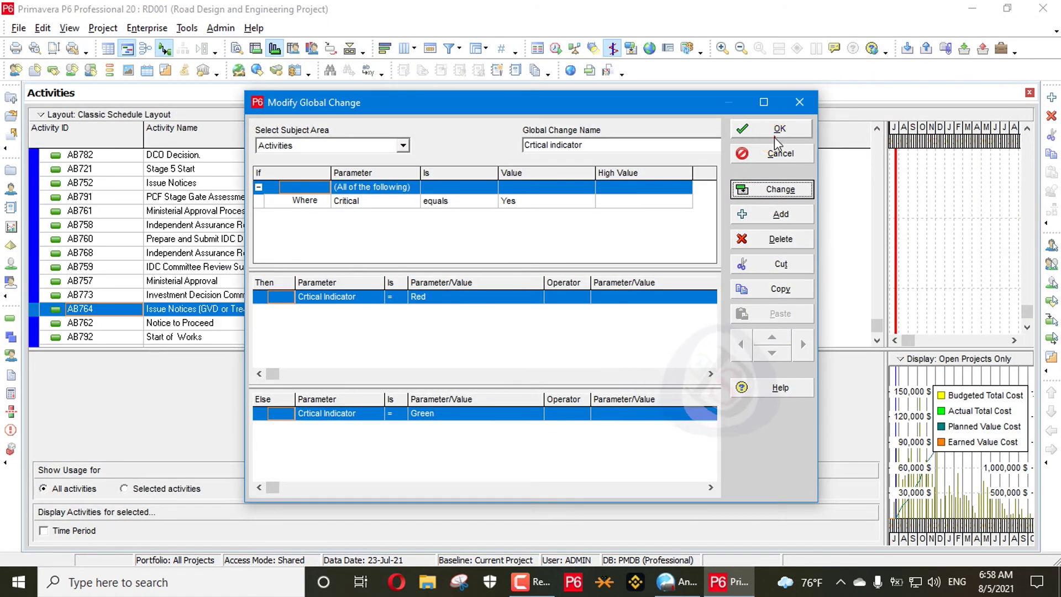
{"action": "left_click", "coordinate": [780, 153]}
{"action": "left_click", "coordinate": [706, 146]}
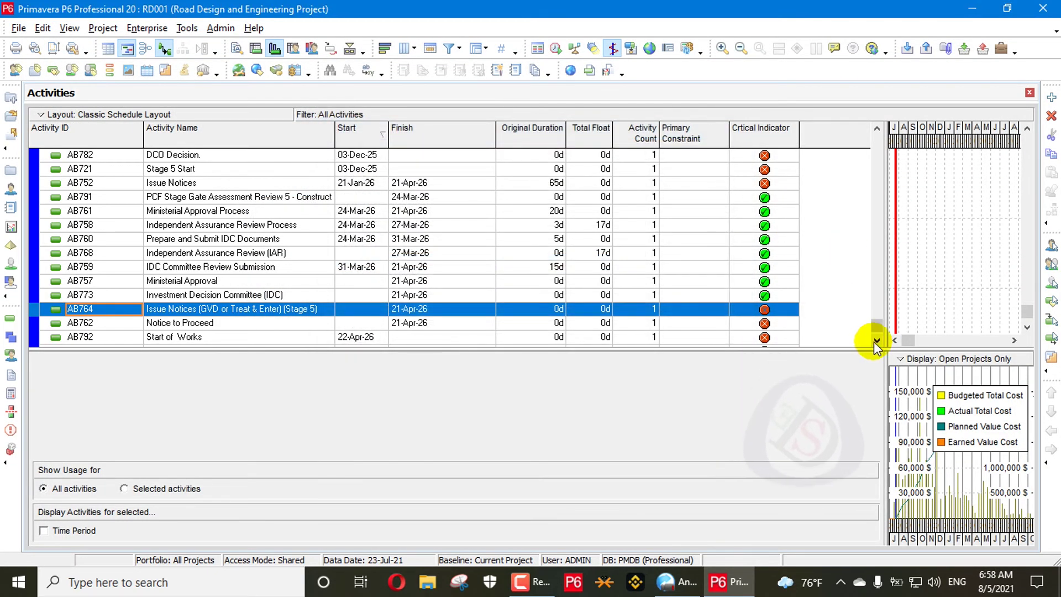
Examine the Crtical Indicator column against total float from the first to the last activity
{"action": "left_click_drag", "start_coordinate": [876, 325], "coordinate": [873, 105]}
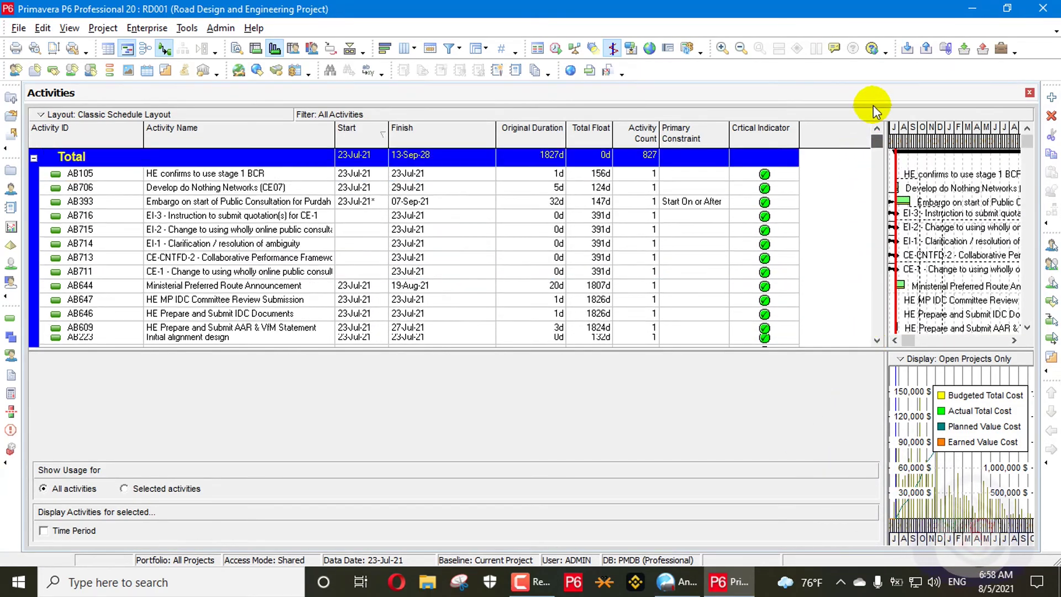
{"action": "scroll", "coordinate": [759, 176], "scroll_direction": "down", "scroll_amount": 1}
{"action": "scroll", "coordinate": [759, 175], "scroll_direction": "up", "scroll_amount": 1}
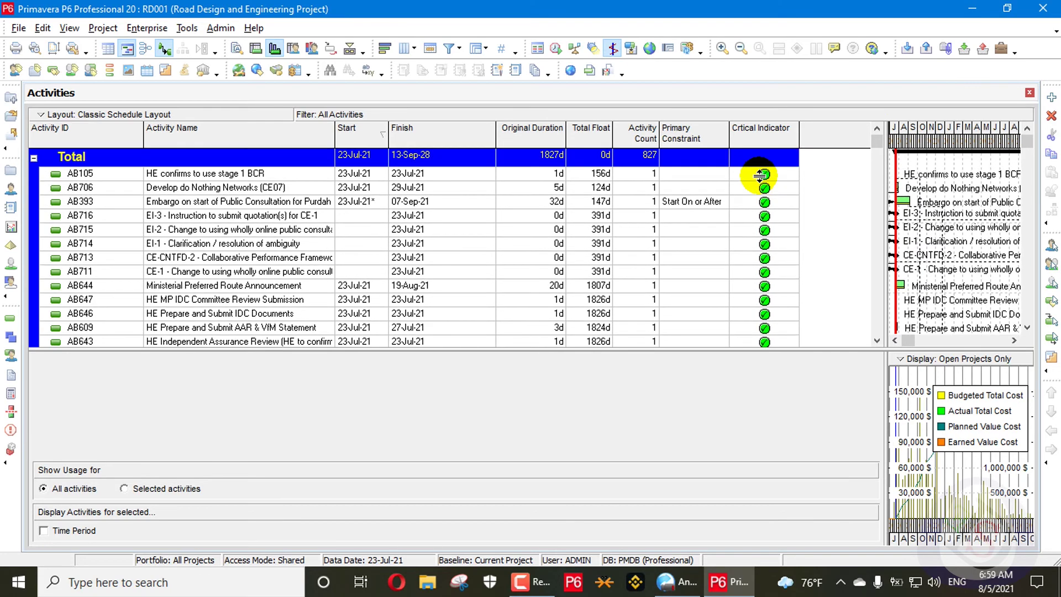
{"action": "scroll", "coordinate": [762, 185], "scroll_direction": "down", "scroll_amount": 2}
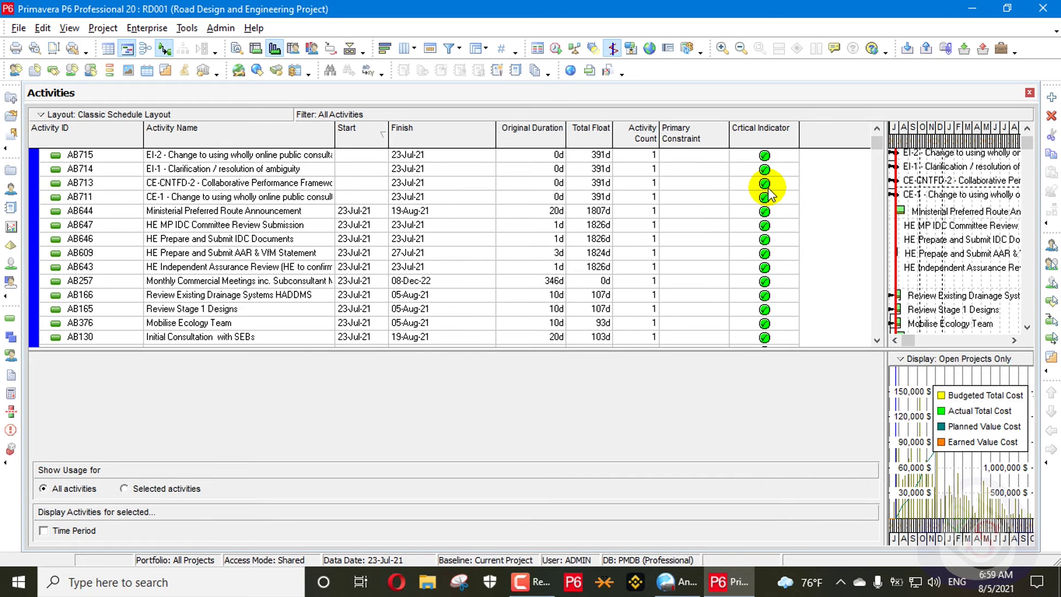
{"action": "scroll", "coordinate": [776, 175], "scroll_direction": "up", "scroll_amount": 2}
{"action": "left_click_drag", "start_coordinate": [877, 141], "coordinate": [881, 333]}
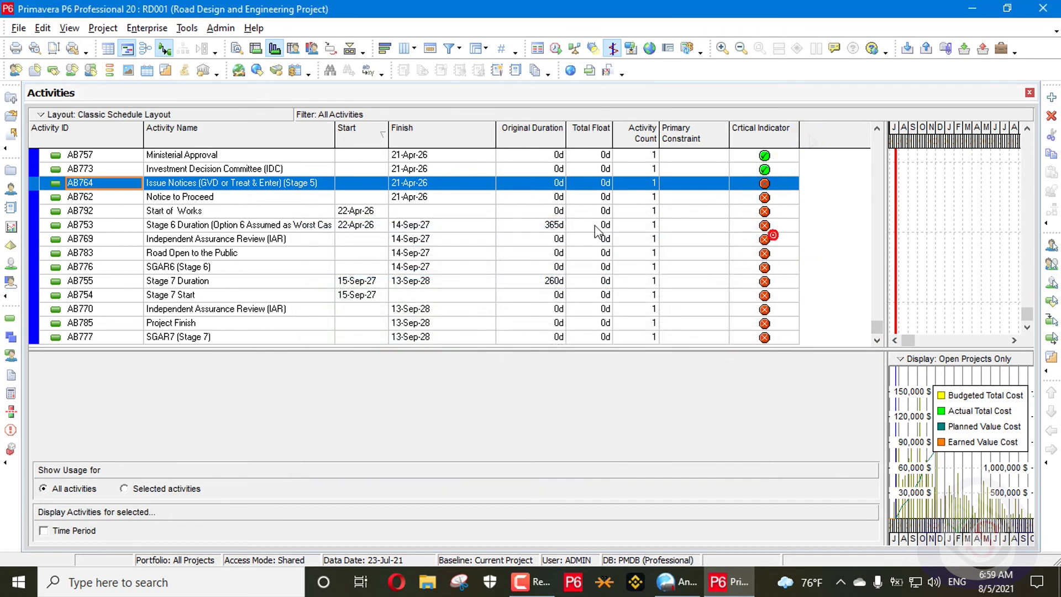
Review the If condition parameter of the Crtical indicator global change, and close the global change windows without editing it
{"action": "left_click", "coordinate": [220, 28]}
{"action": "left_click", "coordinate": [188, 28]}
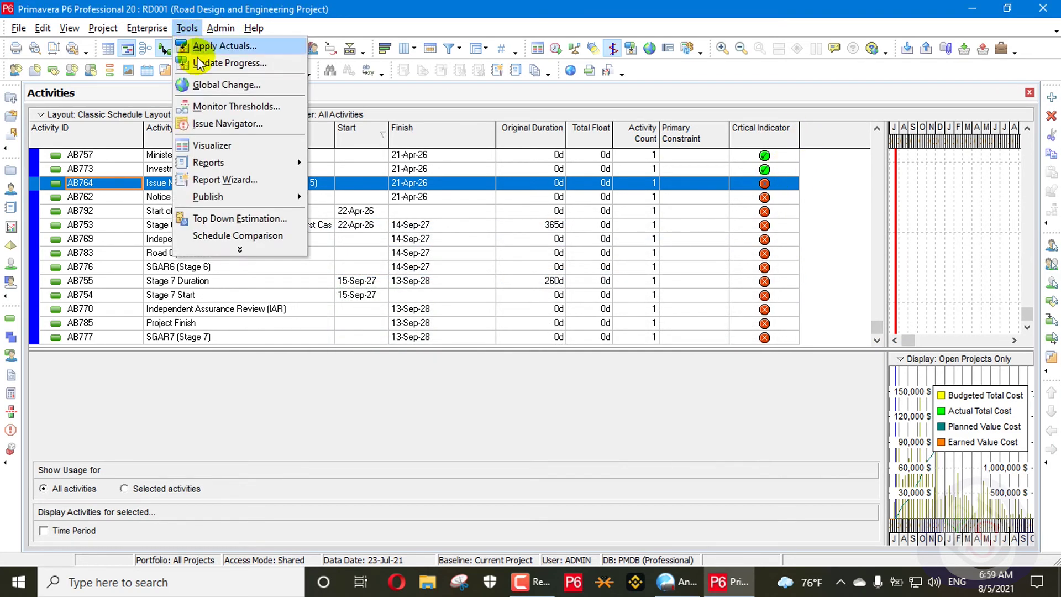
{"action": "left_click", "coordinate": [227, 84]}
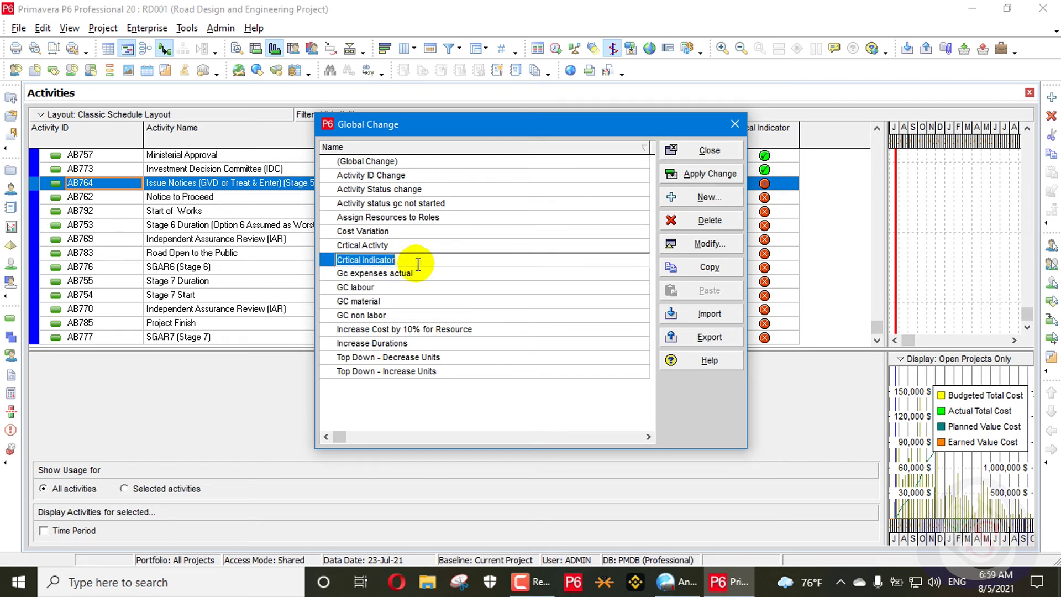
{"action": "left_click", "coordinate": [707, 242]}
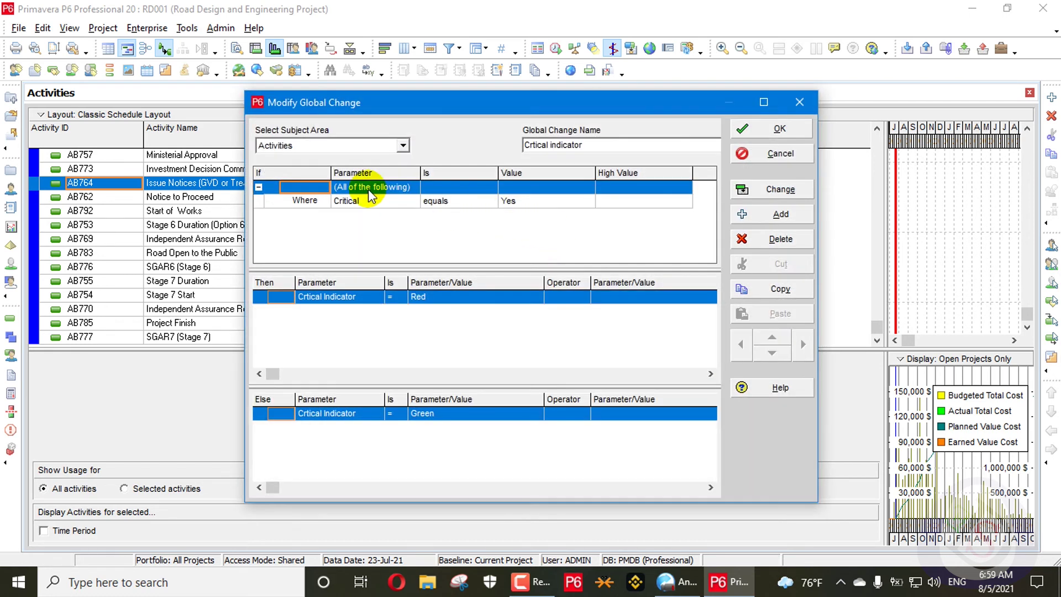
{"action": "left_click", "coordinate": [363, 198]}
{"action": "left_click", "coordinate": [369, 202]}
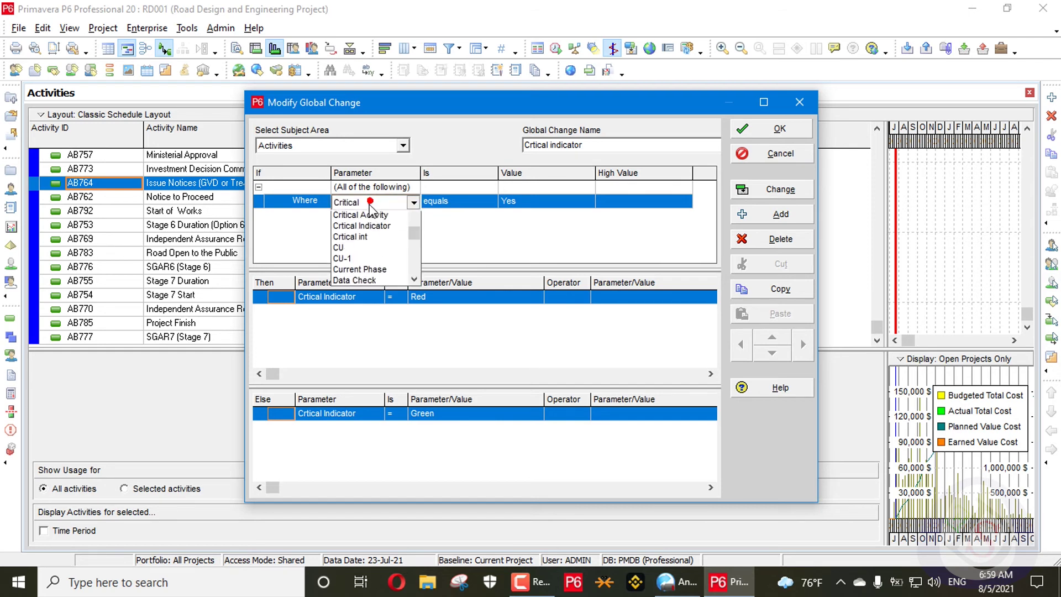
{"action": "left_click", "coordinate": [610, 220]}
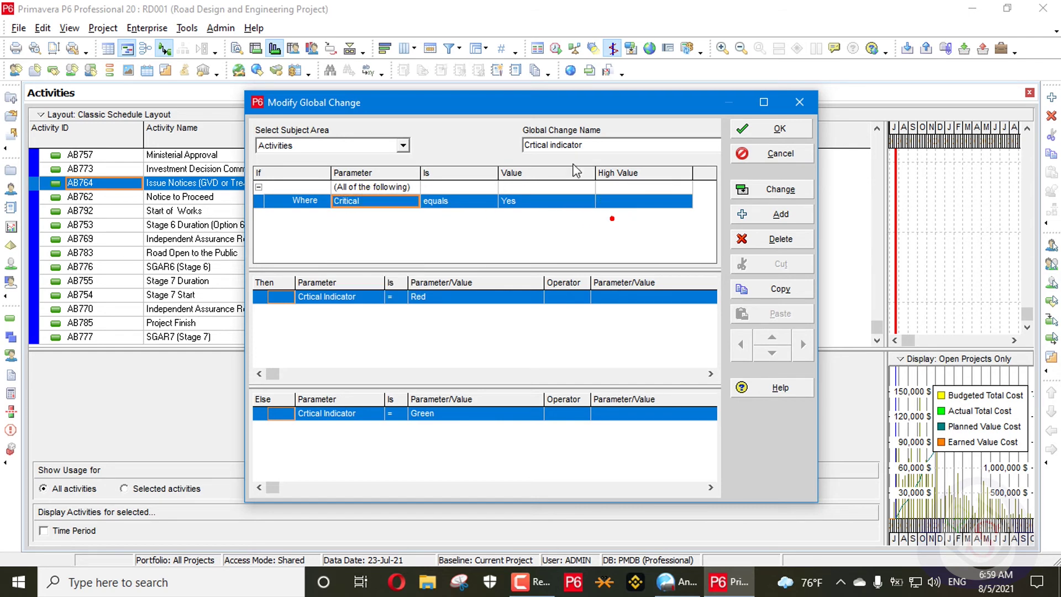
{"action": "left_click", "coordinate": [795, 103]}
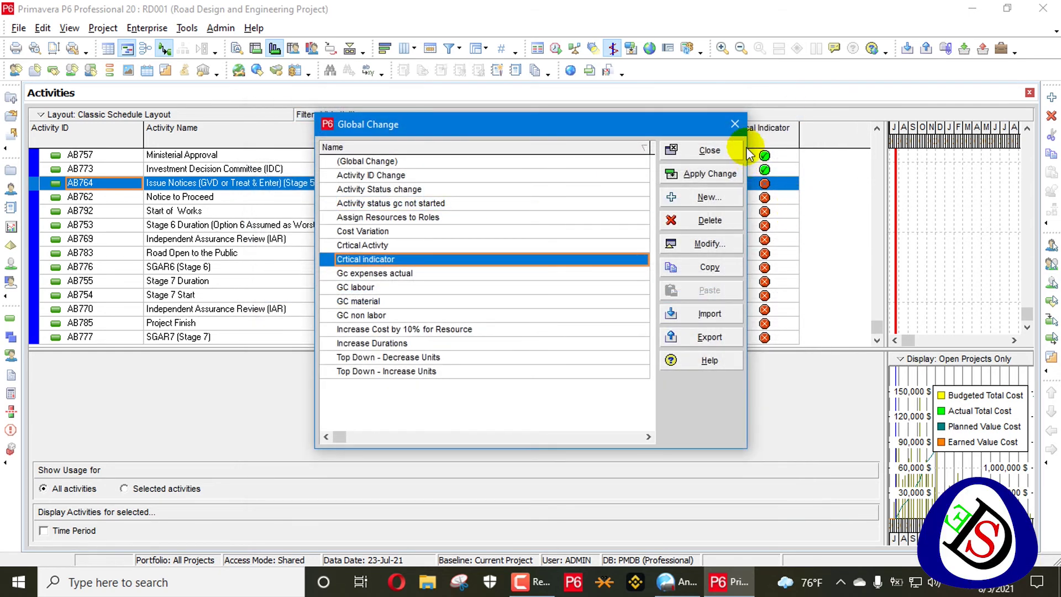
{"action": "left_click", "coordinate": [734, 124]}
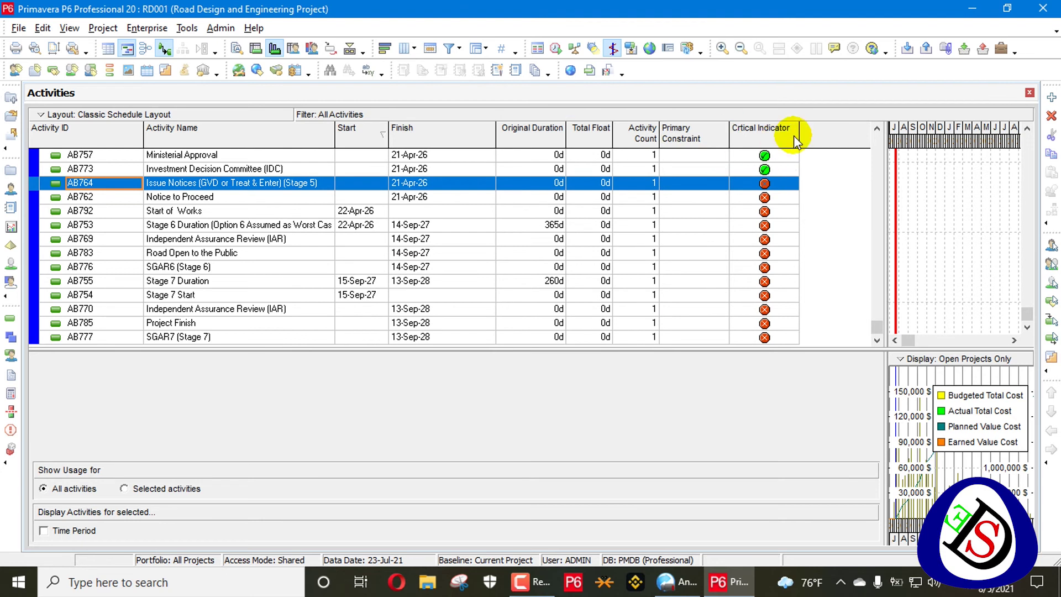